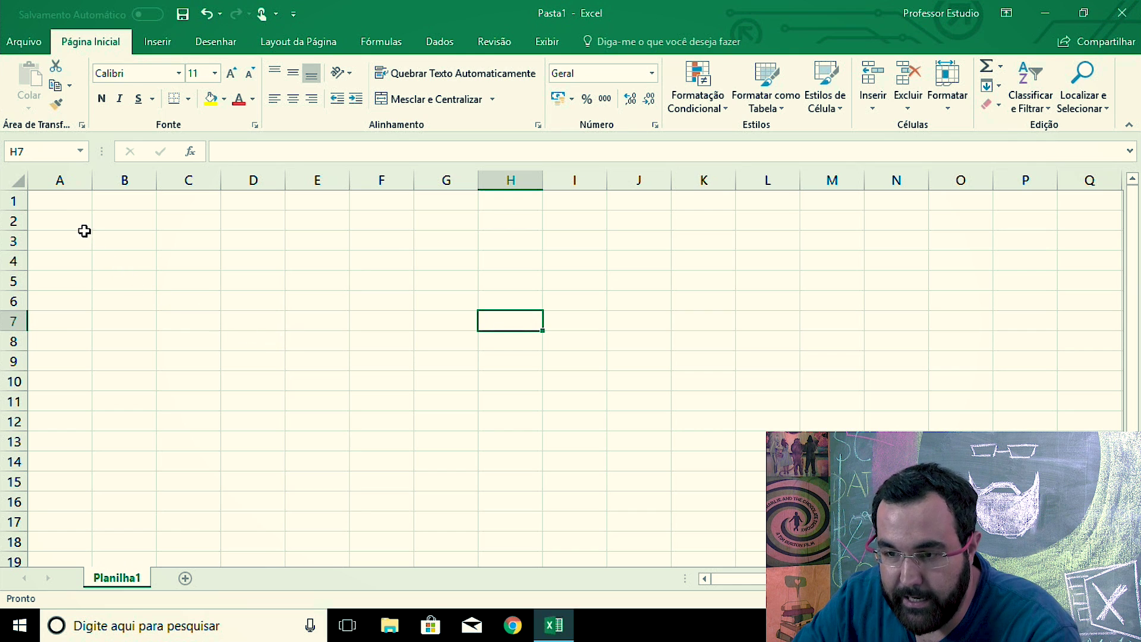
Enter the headers Data, Descrição and Valor in A1:C1
left_click(63, 202)
type("Data")
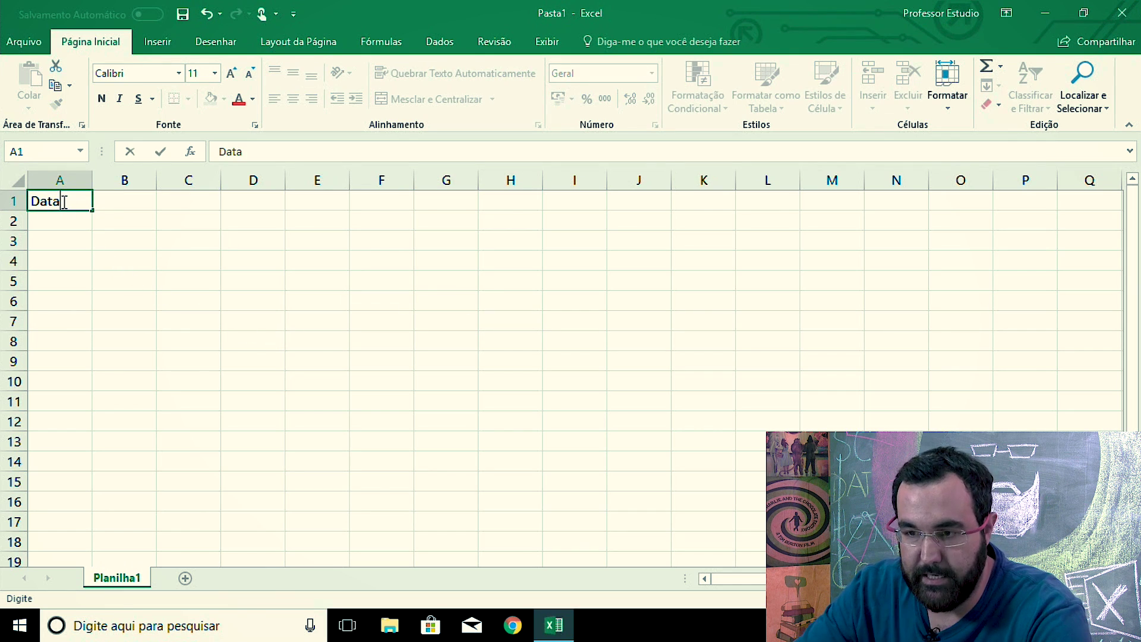
key("Tab")
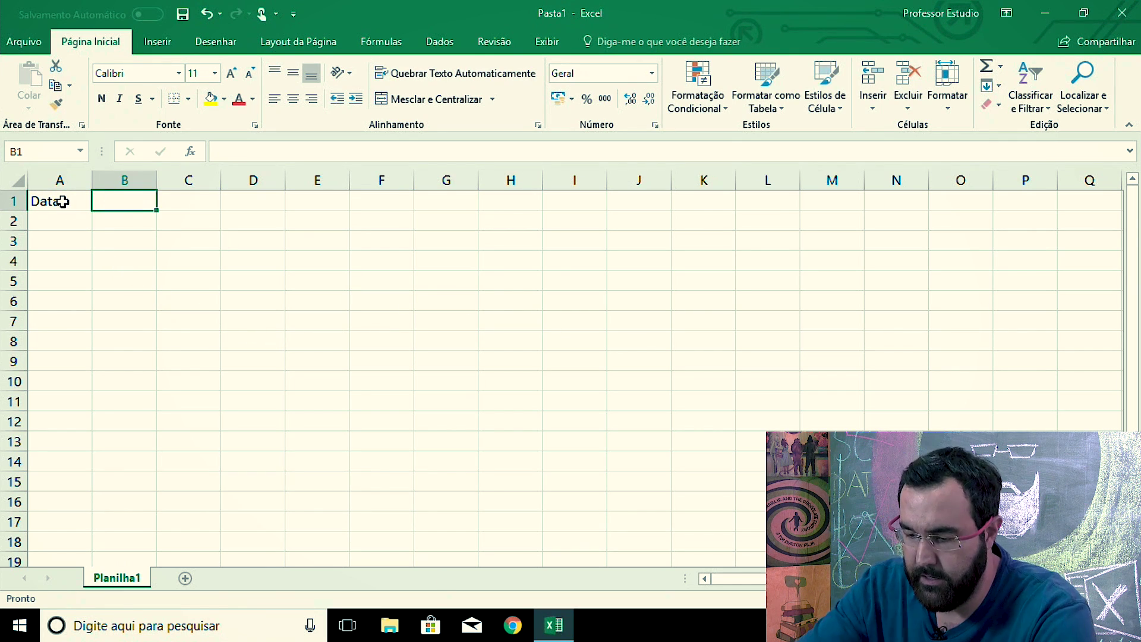
type("Descrição")
key("Tab")
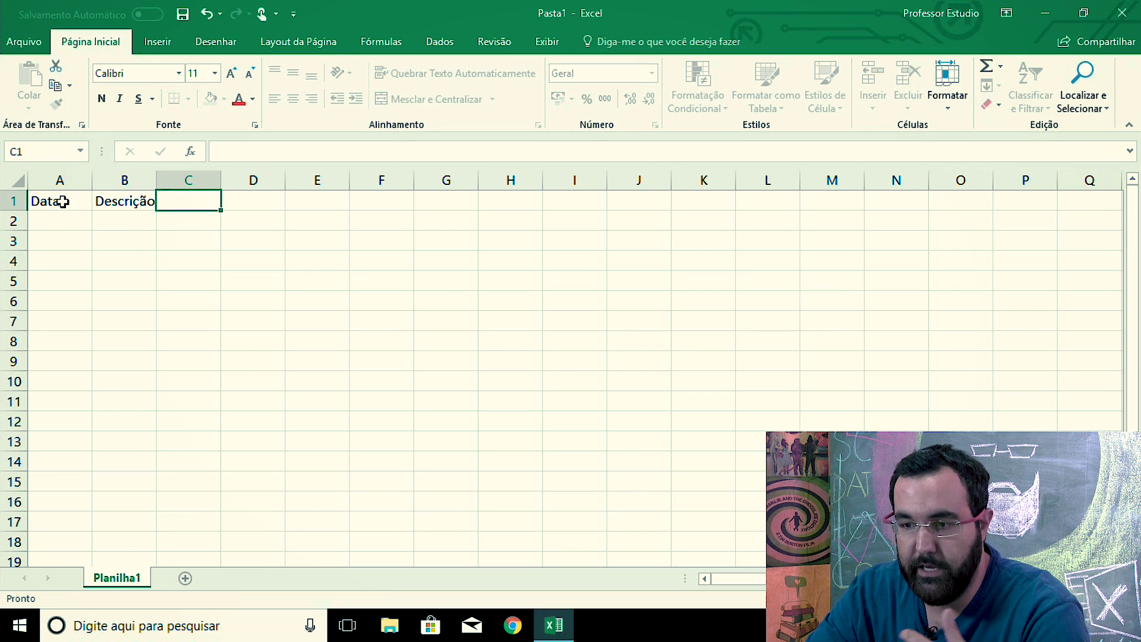
type("Valor")
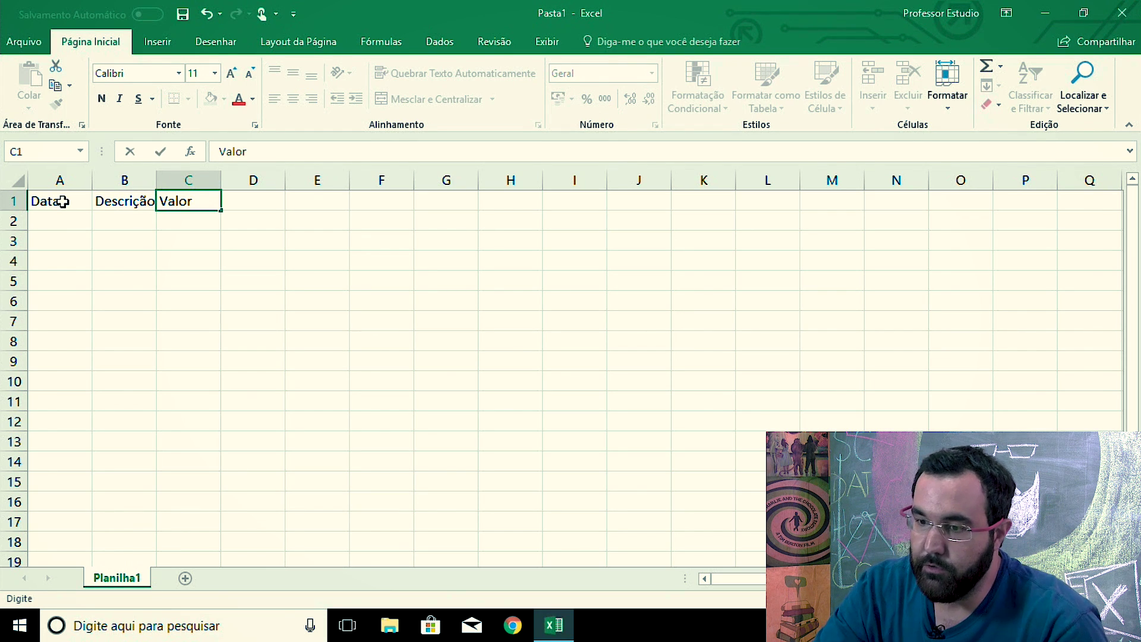
key("Return")
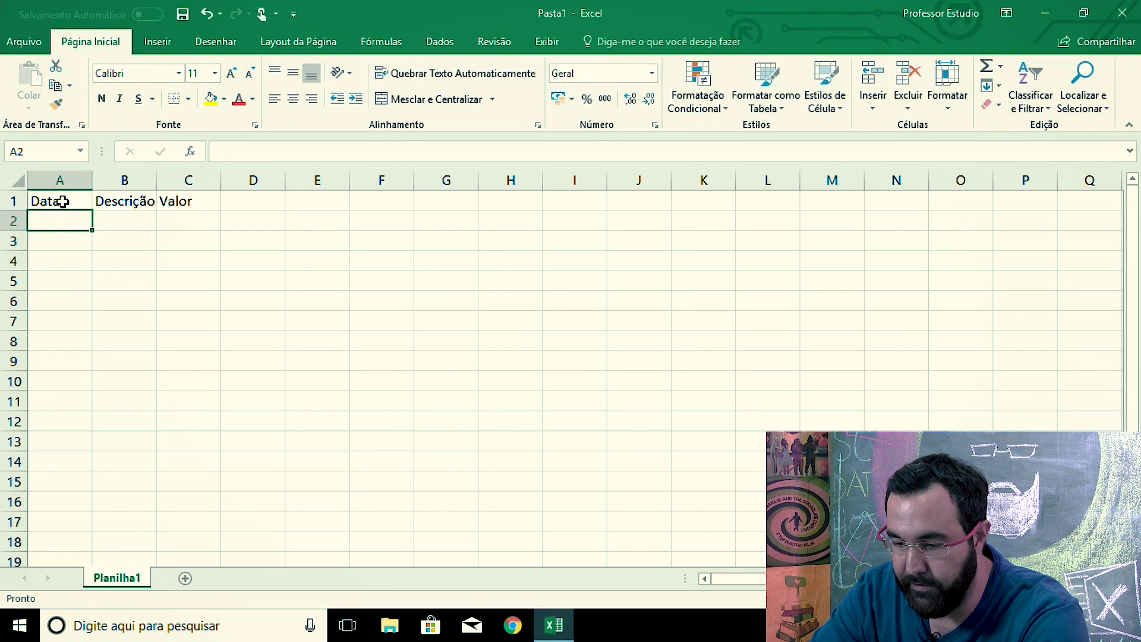
Fill rows 2 and 3 with the Água 70 and Luz 200 expenses and their dates
type("04/02/2018")
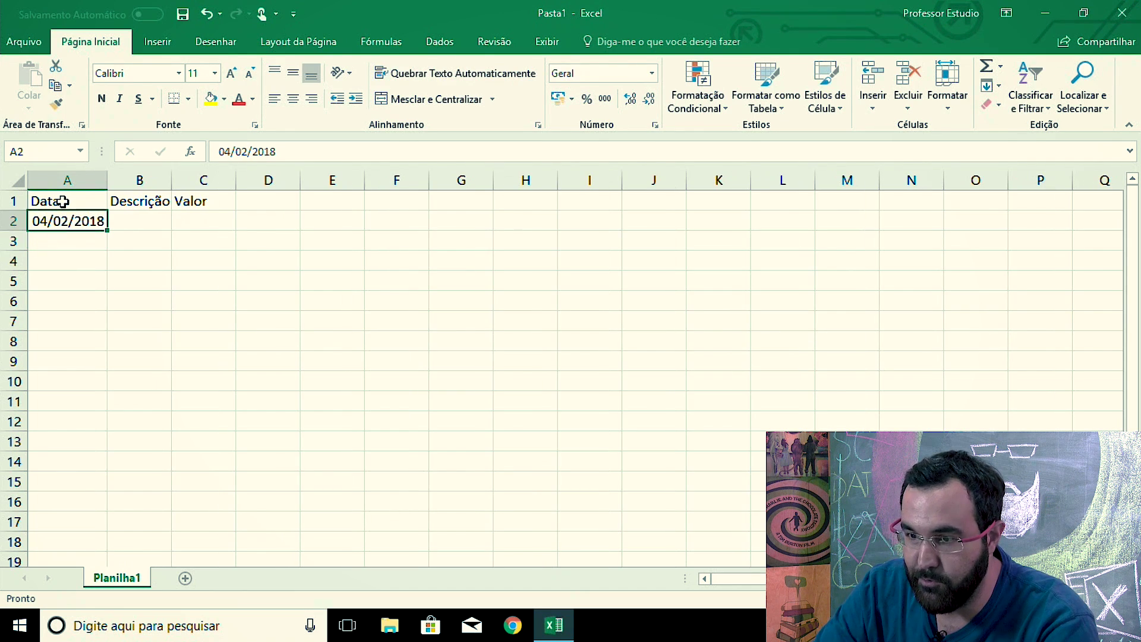
key("Tab")
type("Água")
key("Tab")
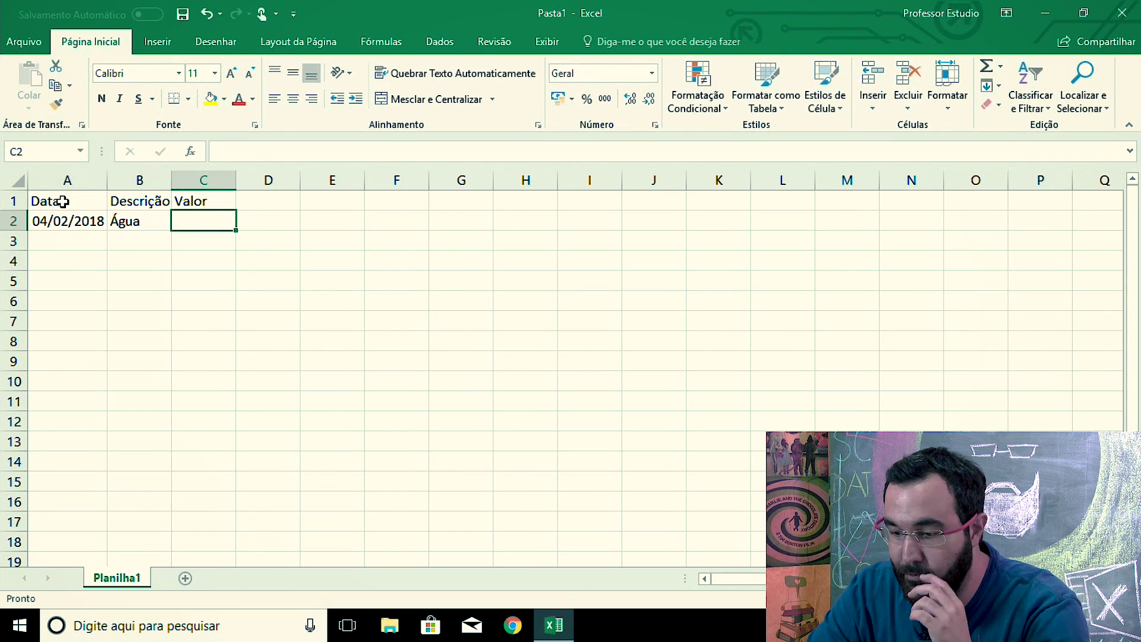
type("70")
key("Return")
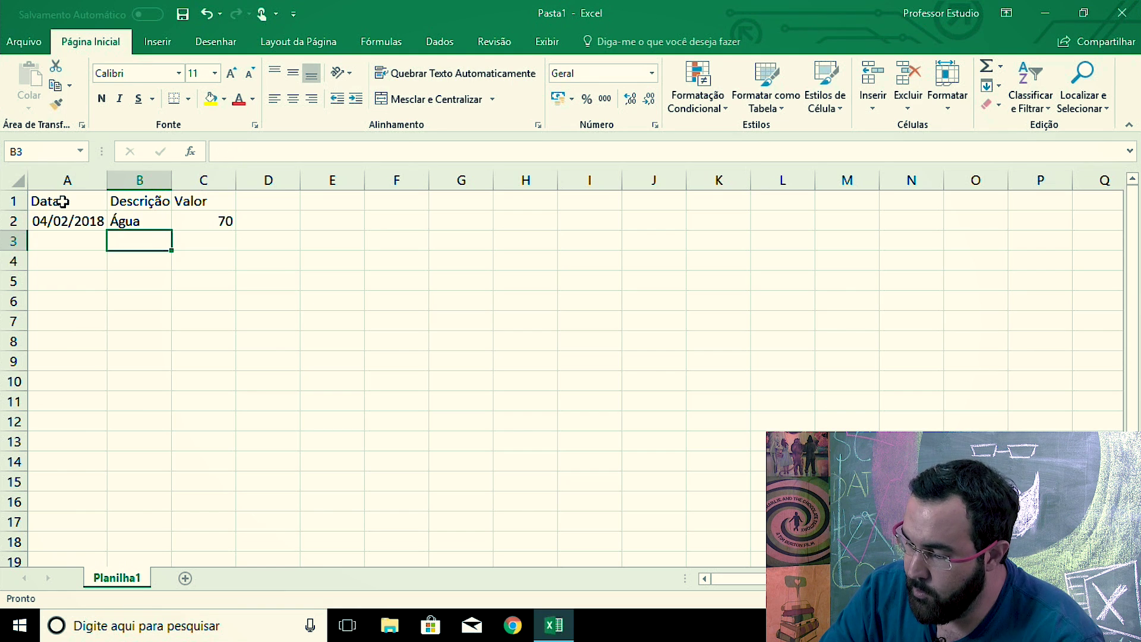
type("05/02/2018")
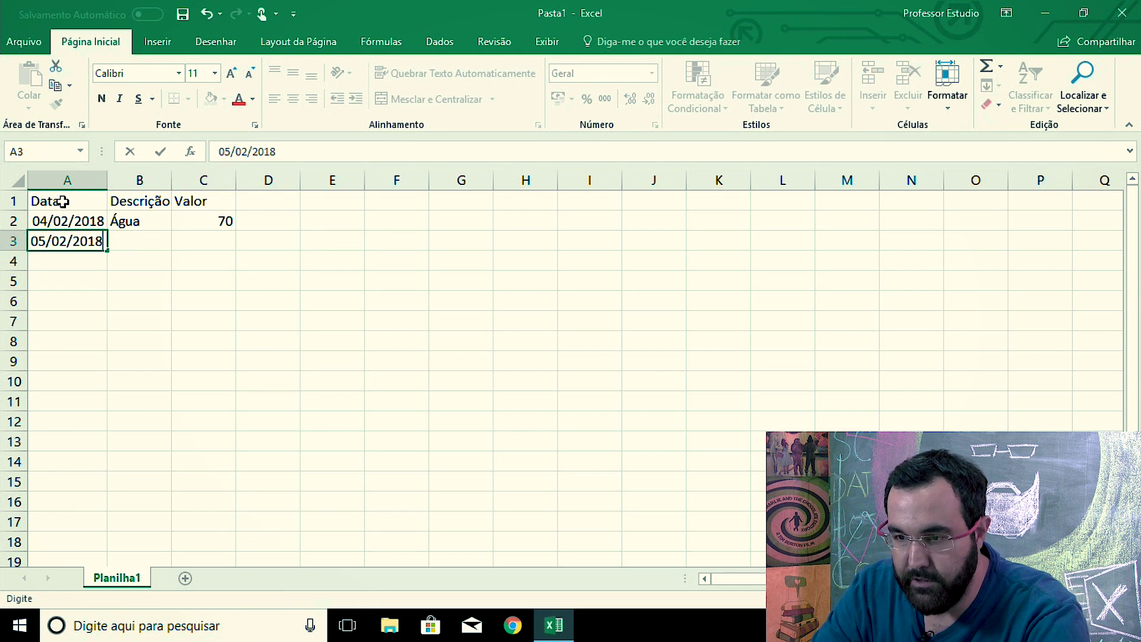
key("Tab")
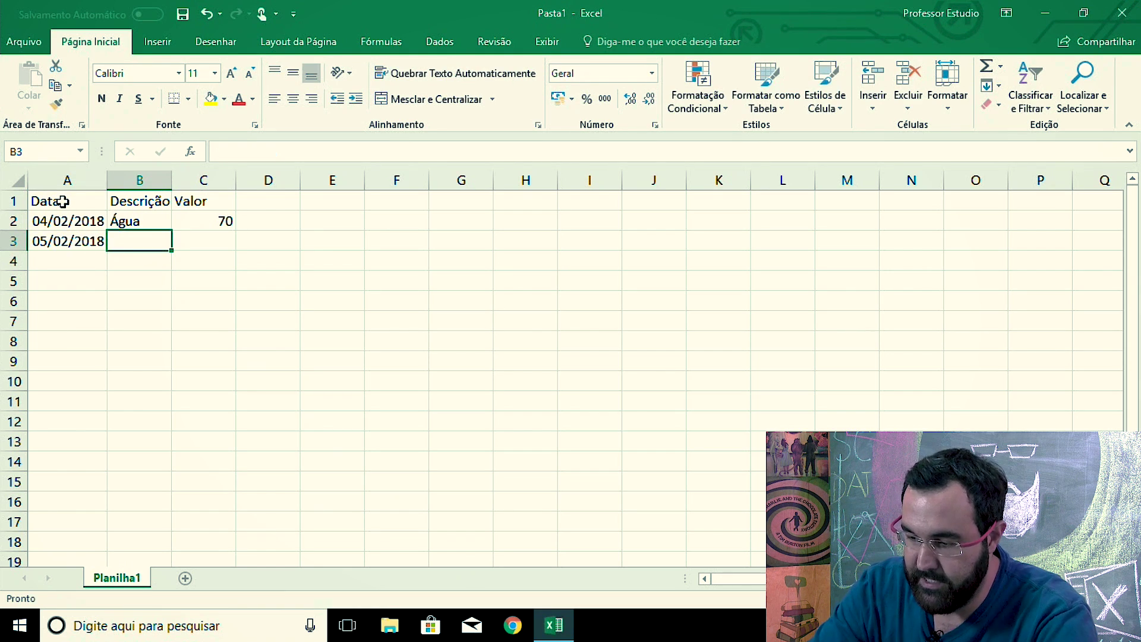
type("Luz")
key("Tab")
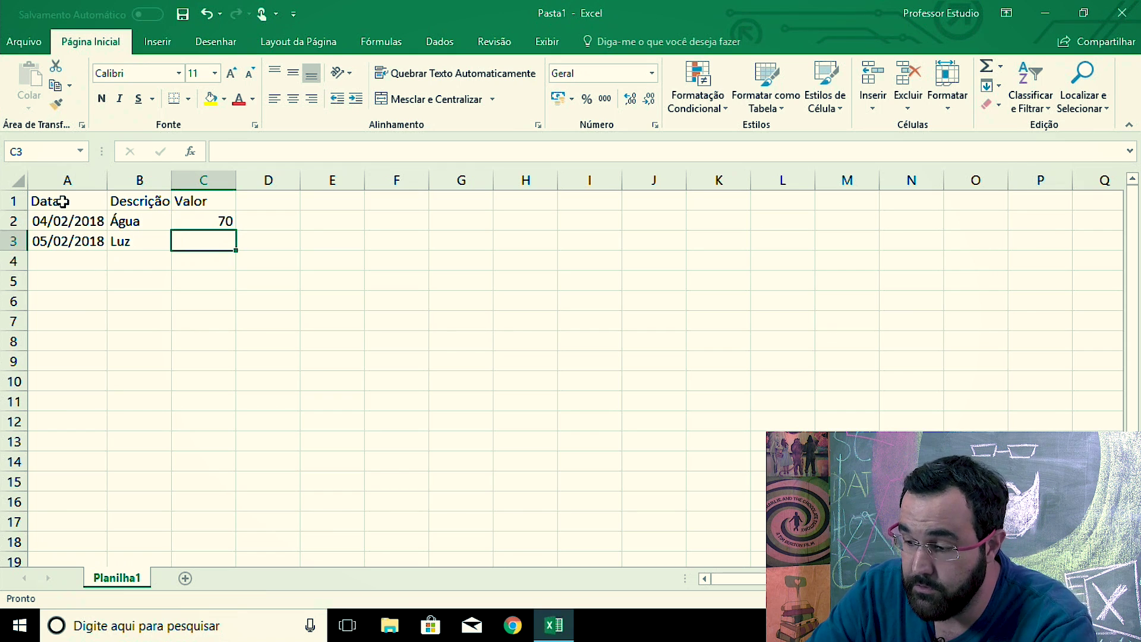
type("200")
key("Return")
Start row 4 with date 10/02/2018, description Aluguel and its value
type("10/02/2018")
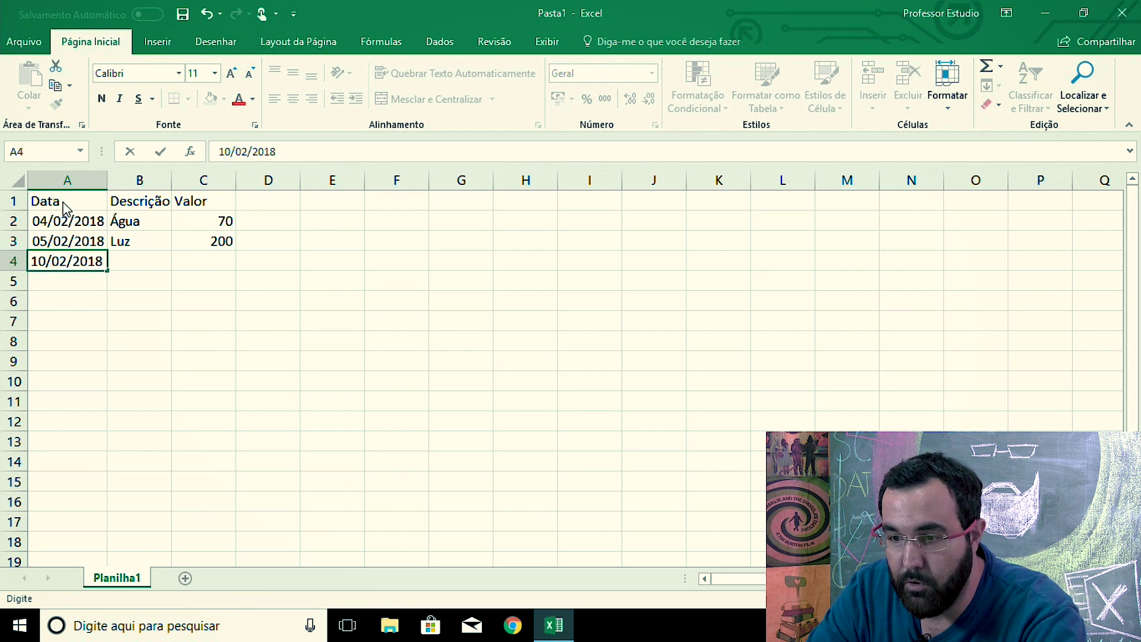
key("Tab")
type("Aluguel")
key("Tab")
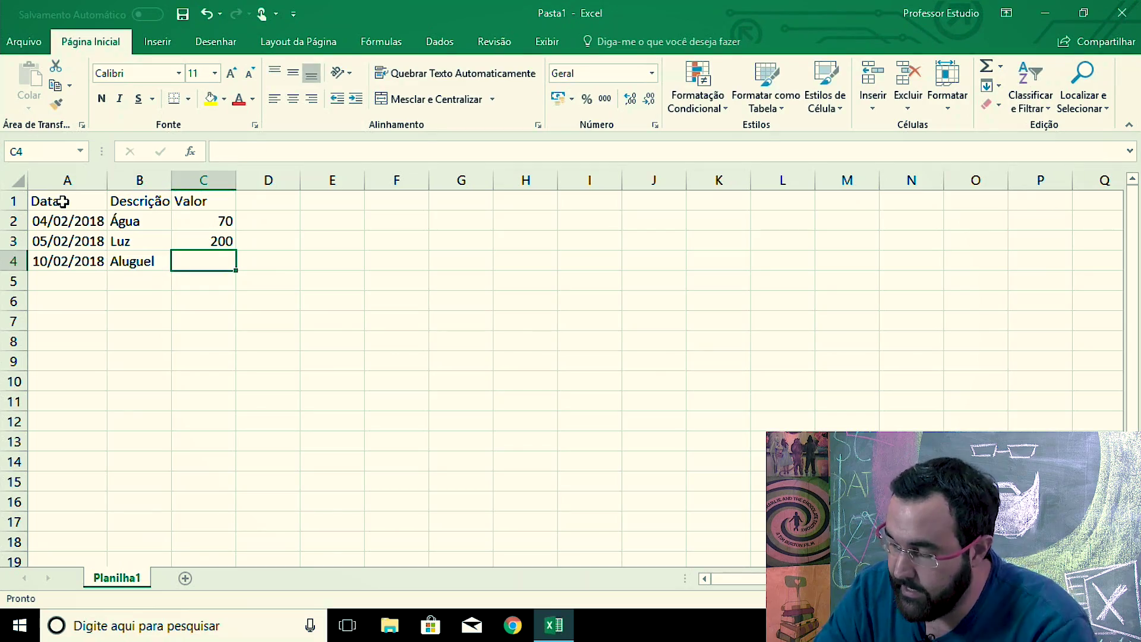
type("1")
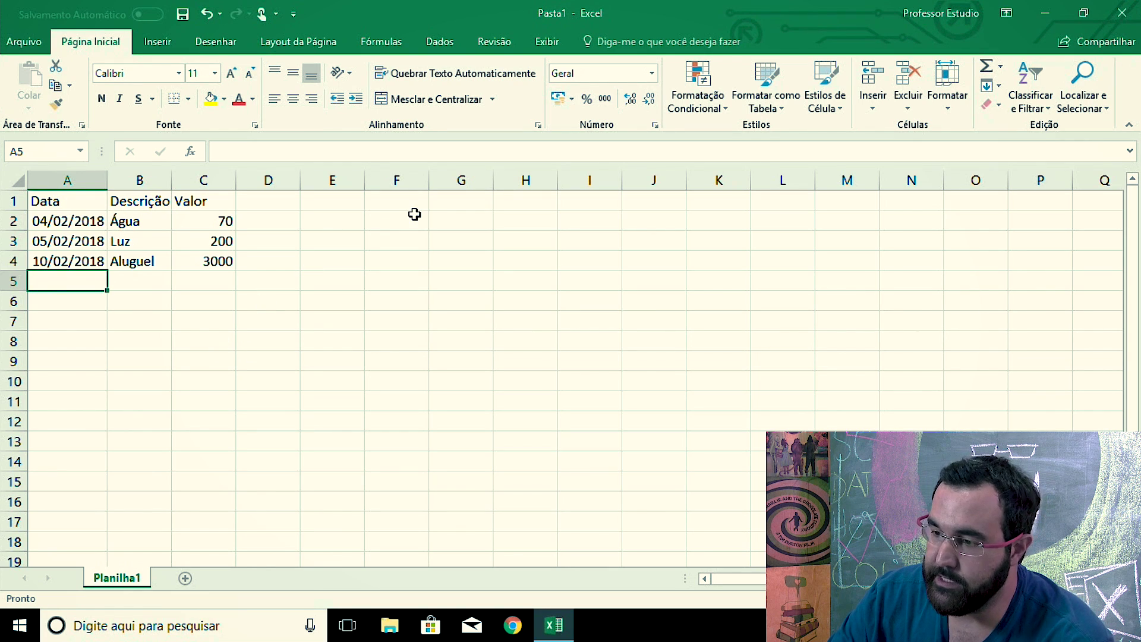
Enter =HOJE() in F2 so it displays today's date, 05/02/2018
left_click(376, 226)
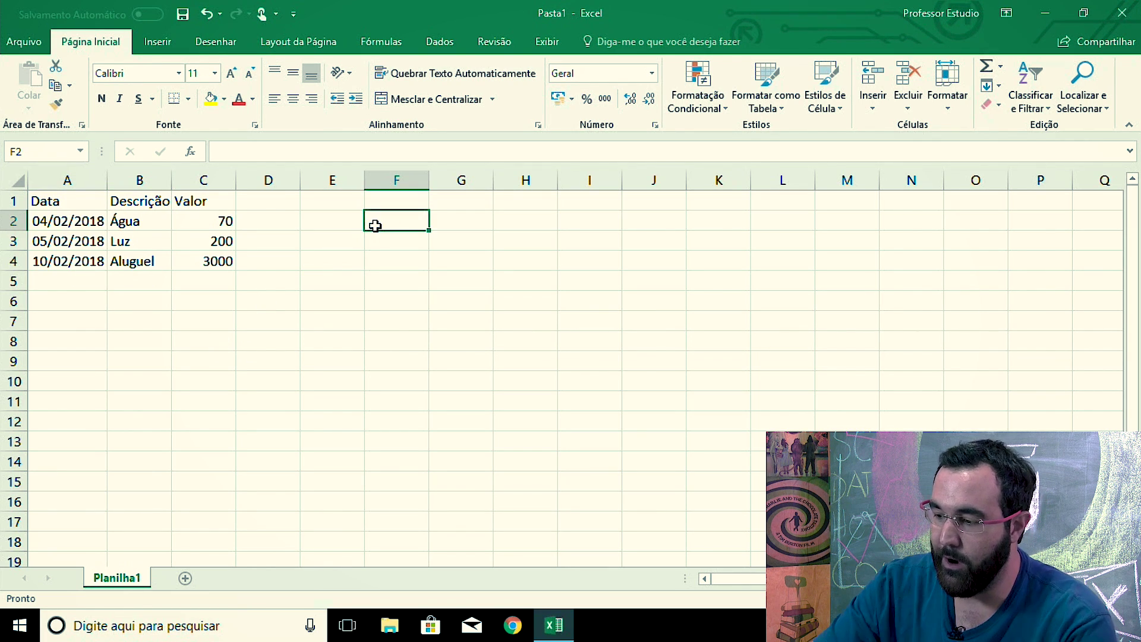
type("=hoj")
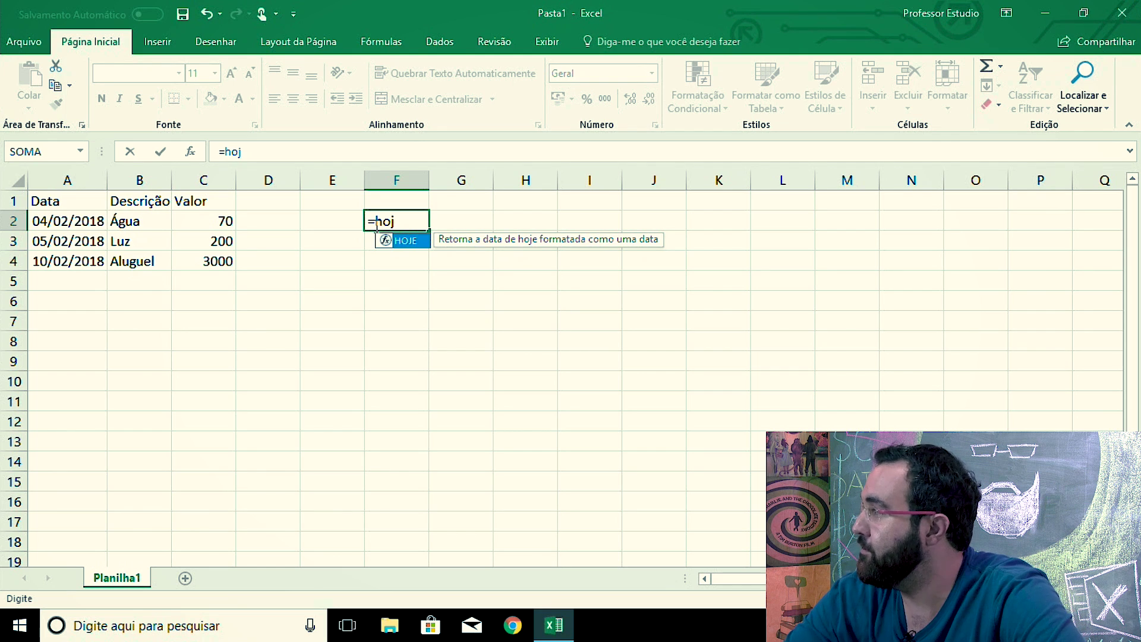
key("Tab")
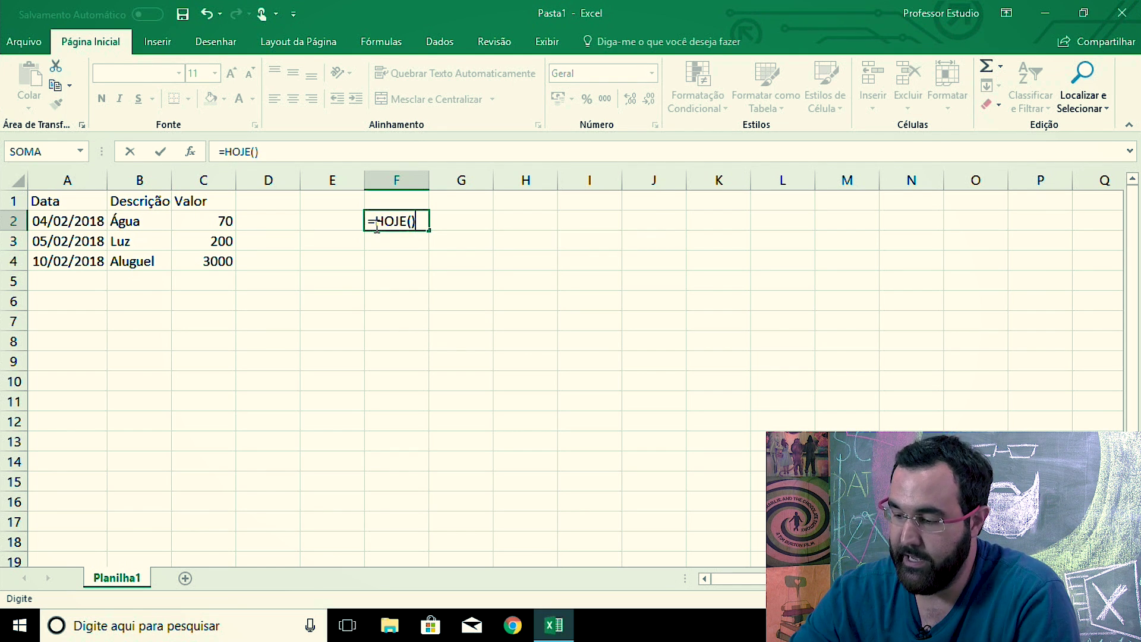
key("Return")
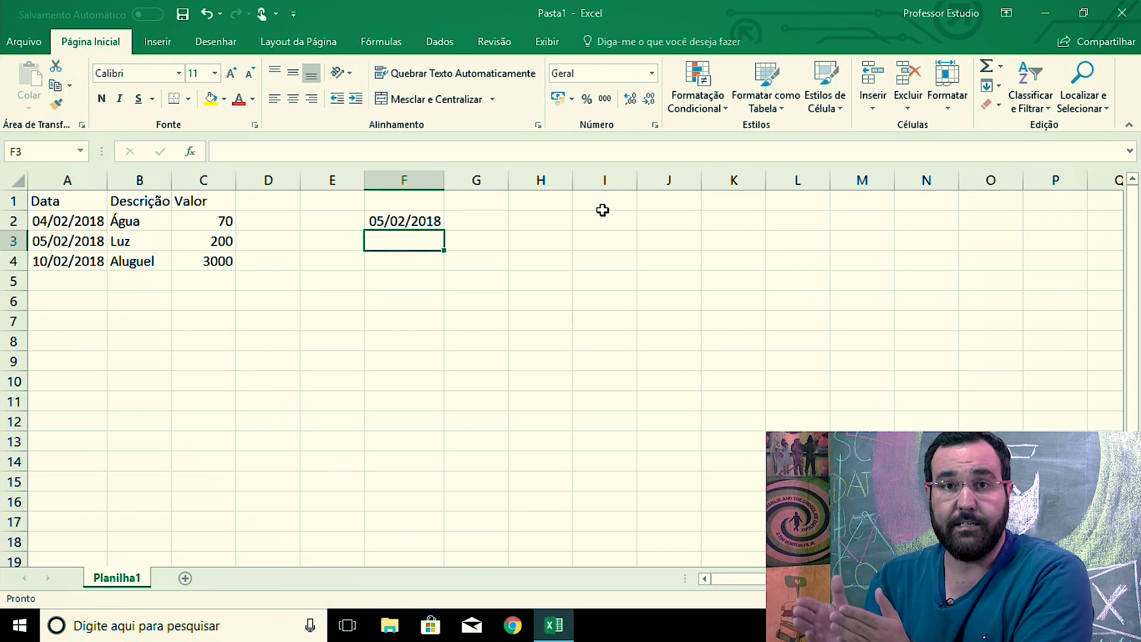
type("=ag")
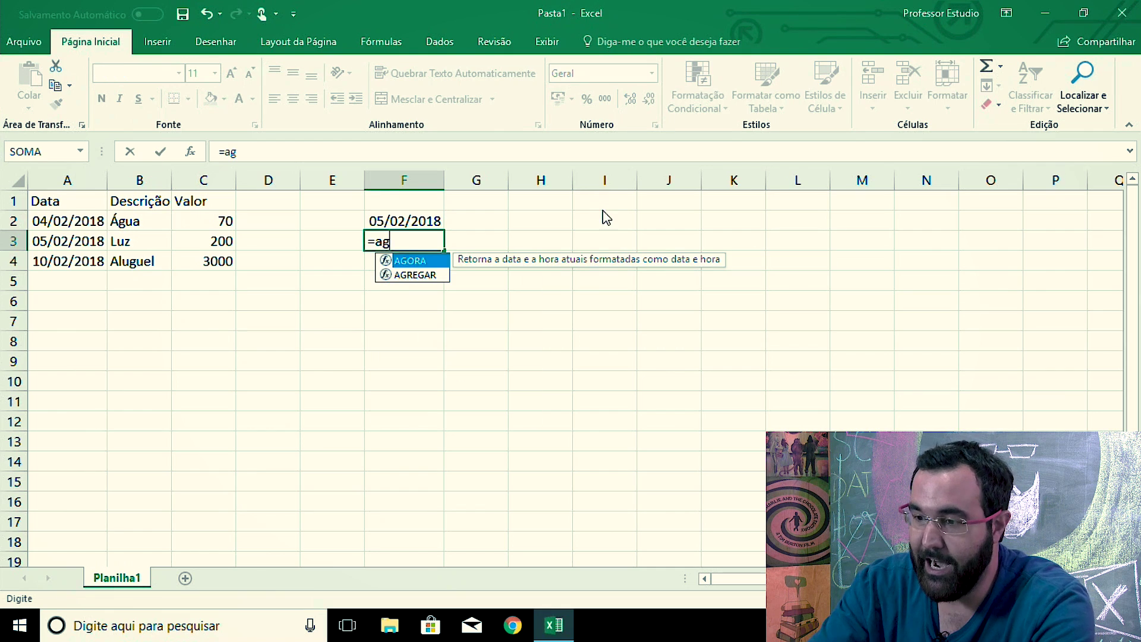
type("o")
key("Tab")
key("Return")
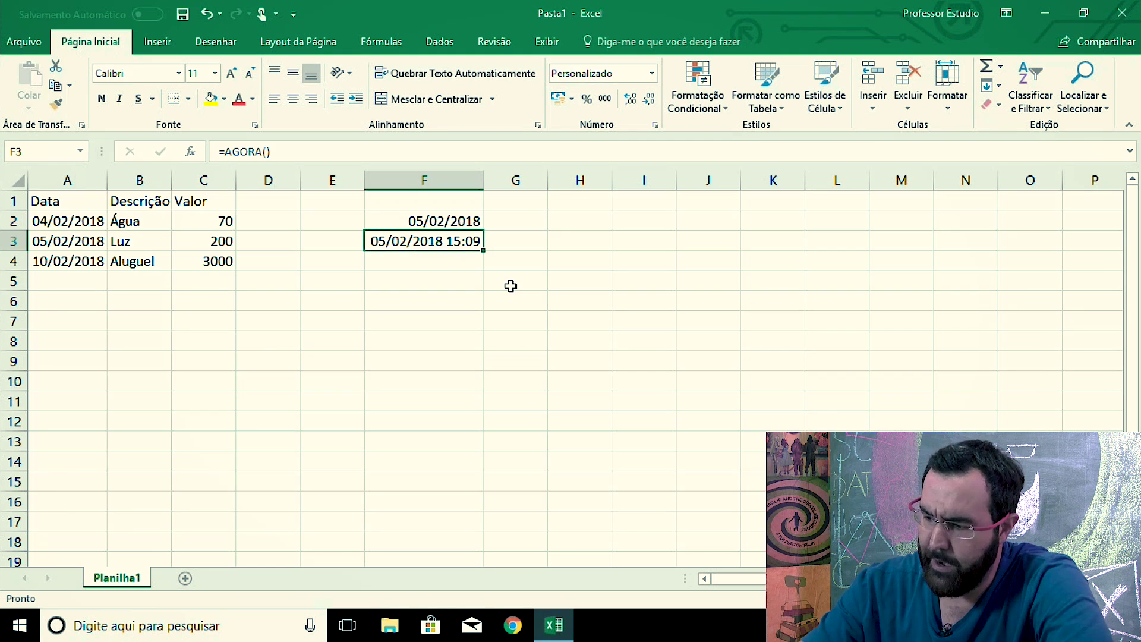
key("Delete")
key("Up")
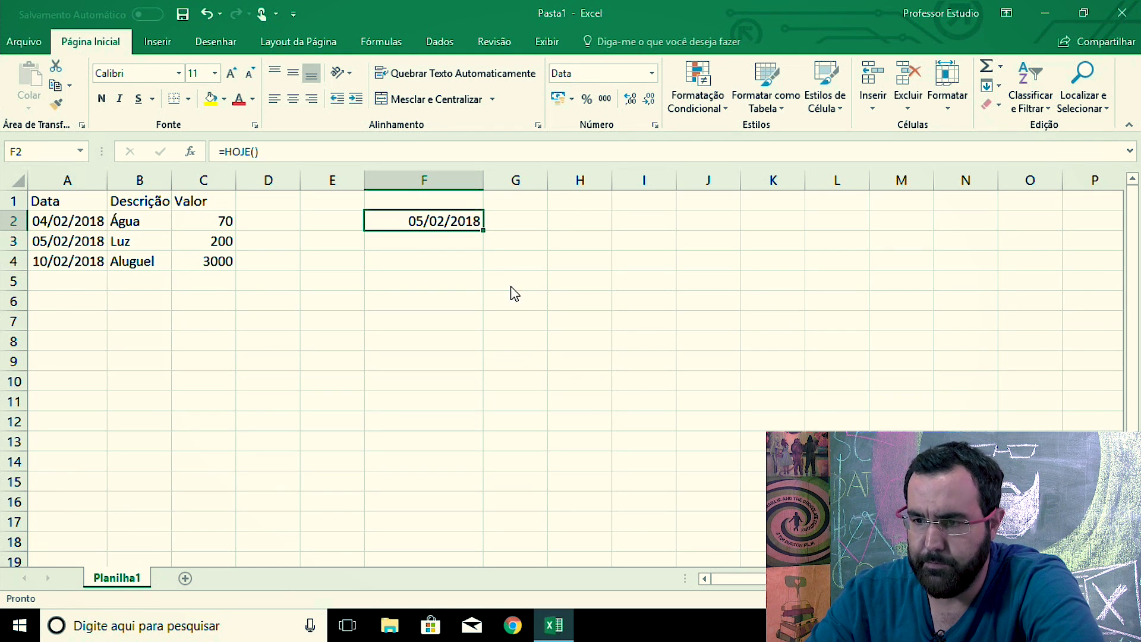
Centre the table A1:C4 and give amounts C2:C4 thousands separators with two decimals
left_click_drag(89, 201, 226, 260)
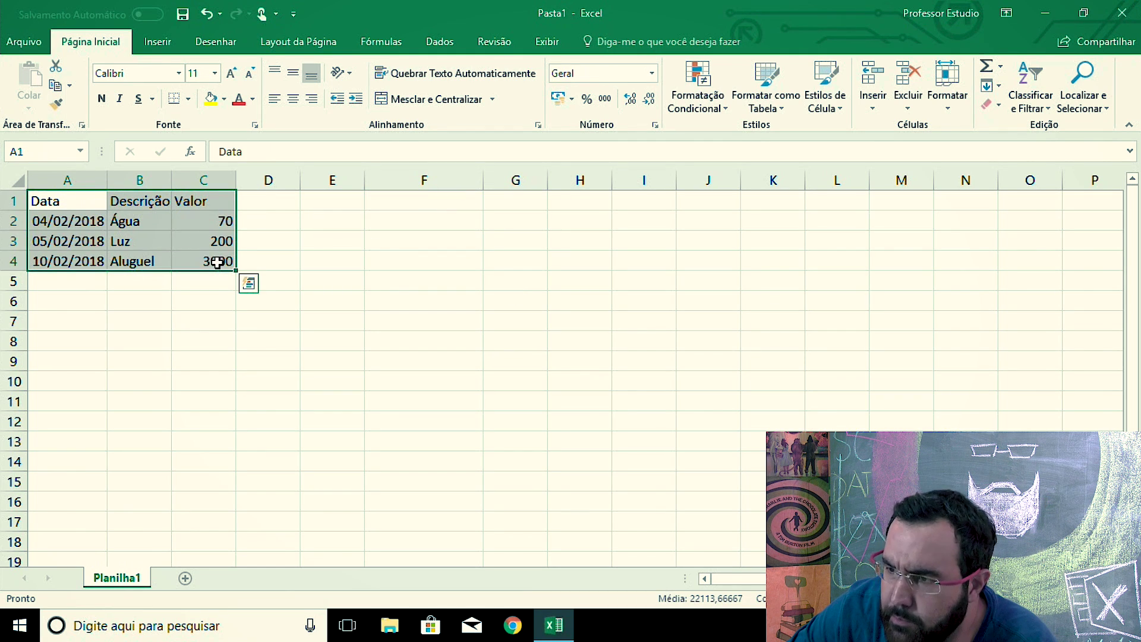
left_click(292, 99)
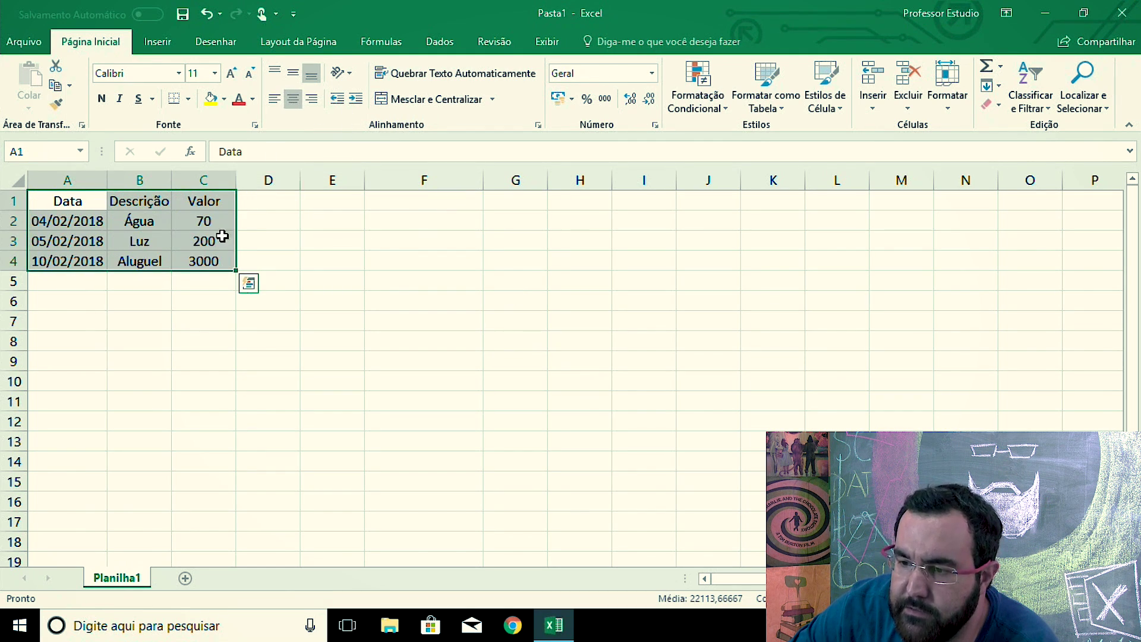
left_click_drag(217, 223, 221, 268)
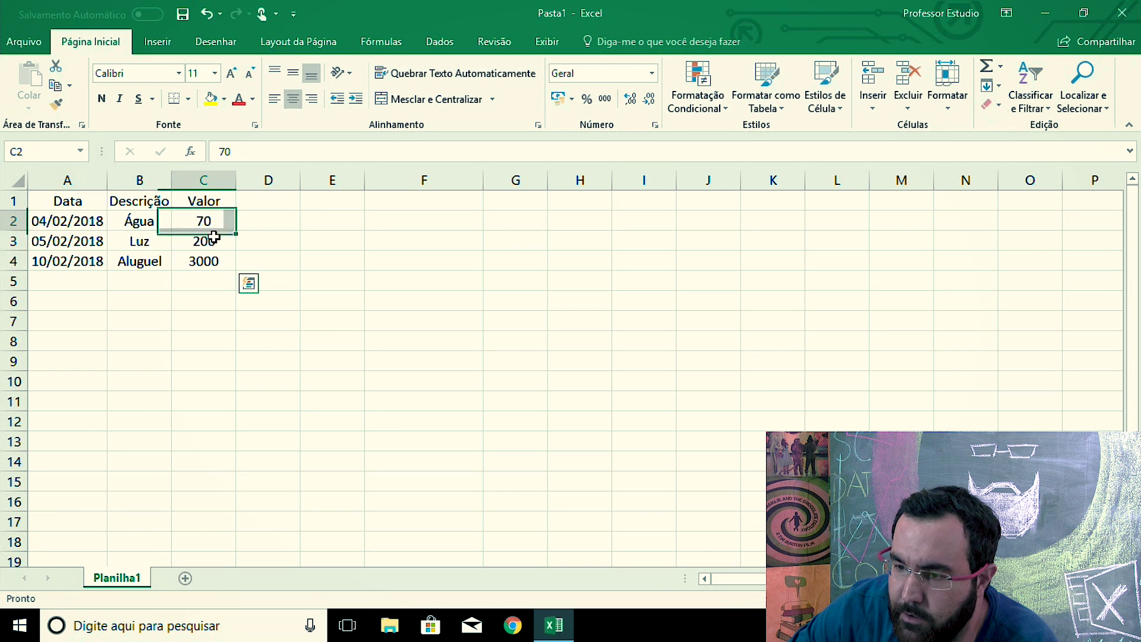
left_click(604, 101)
Select data rows A2:C4 and open the Conditional Formatting menu
left_click(217, 336)
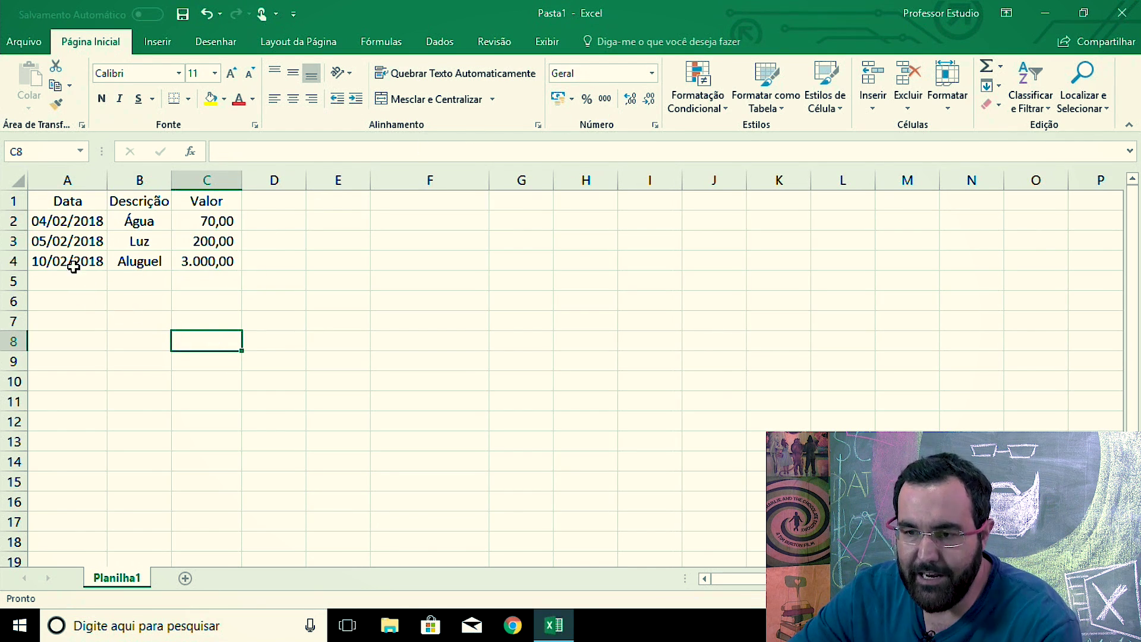
left_click_drag(57, 222, 207, 260)
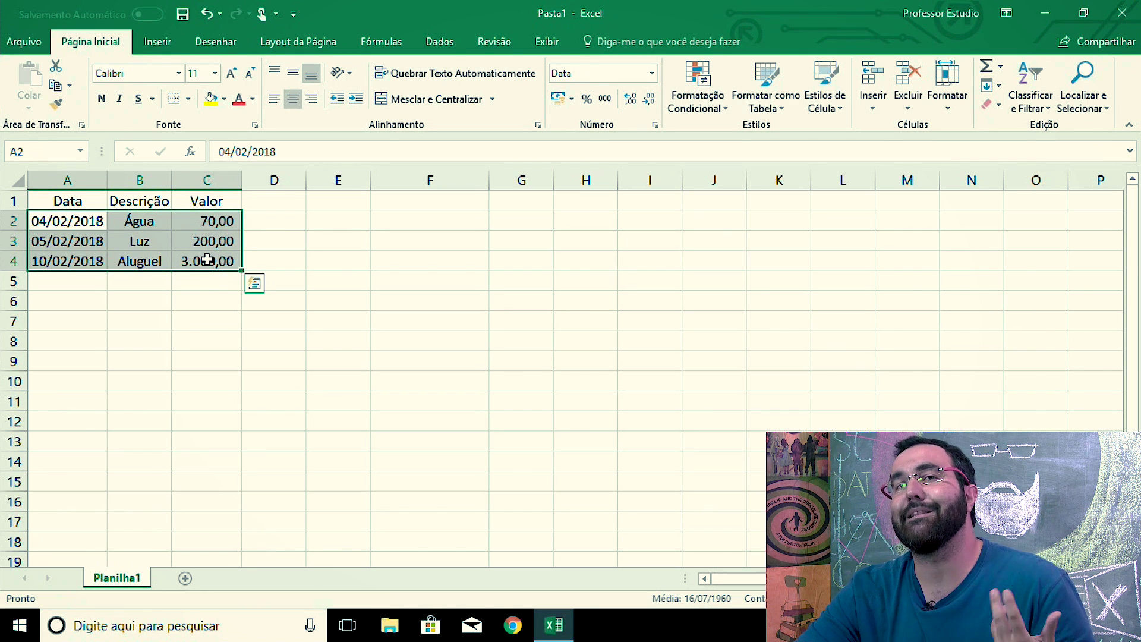
left_click(725, 106)
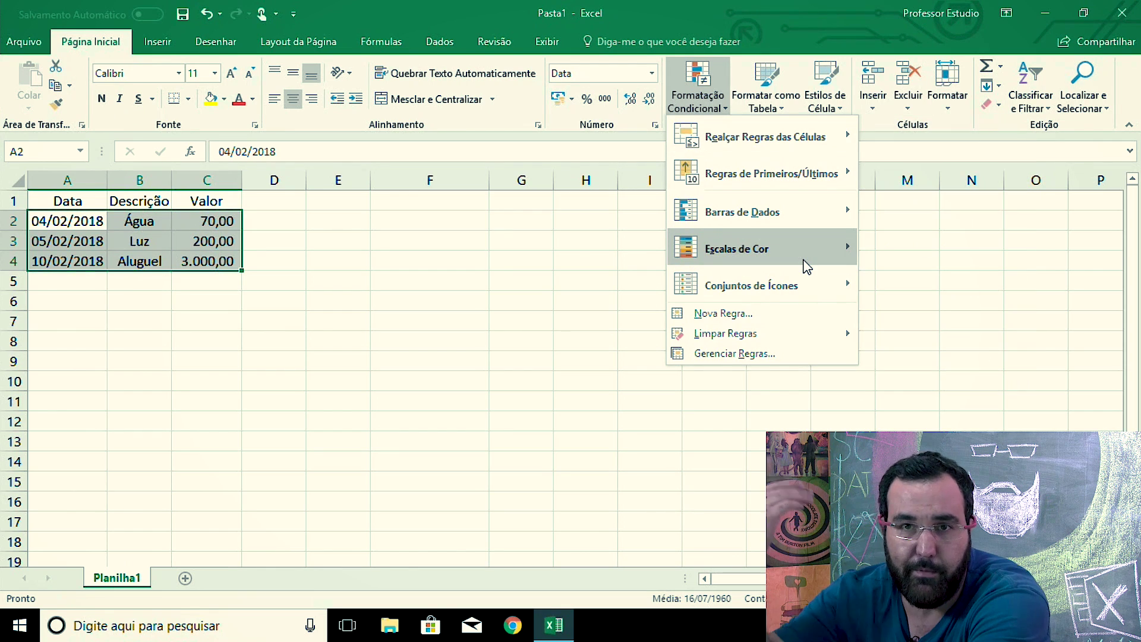
Create a formula-based new rule using =A2=hoje() and open its cell formatting
left_click(714, 314)
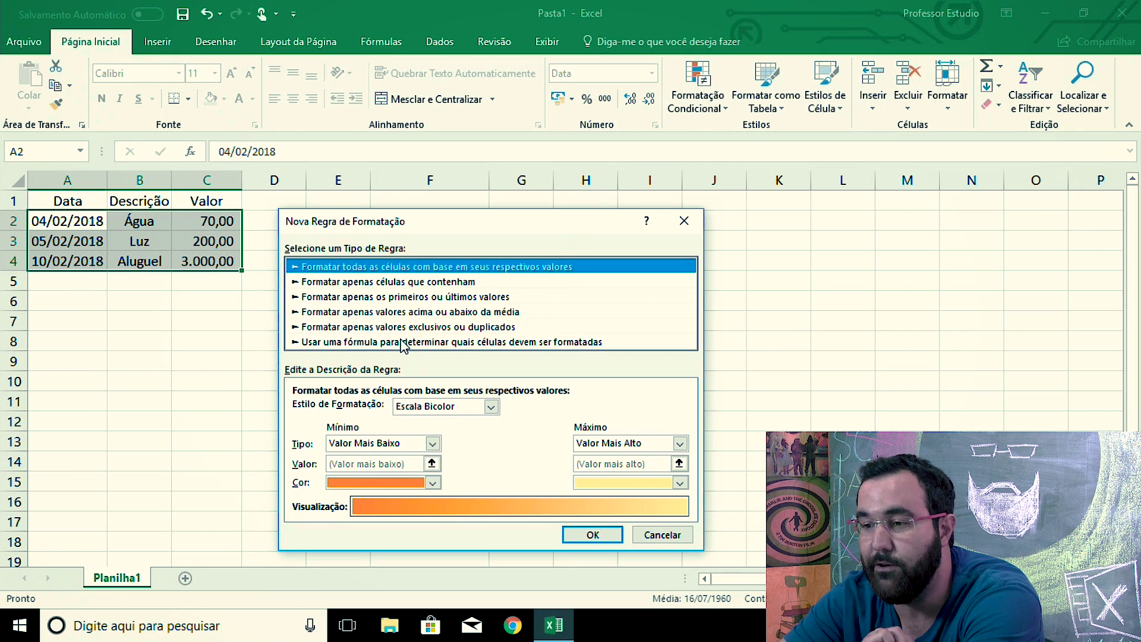
left_click(404, 342)
left_click(448, 292)
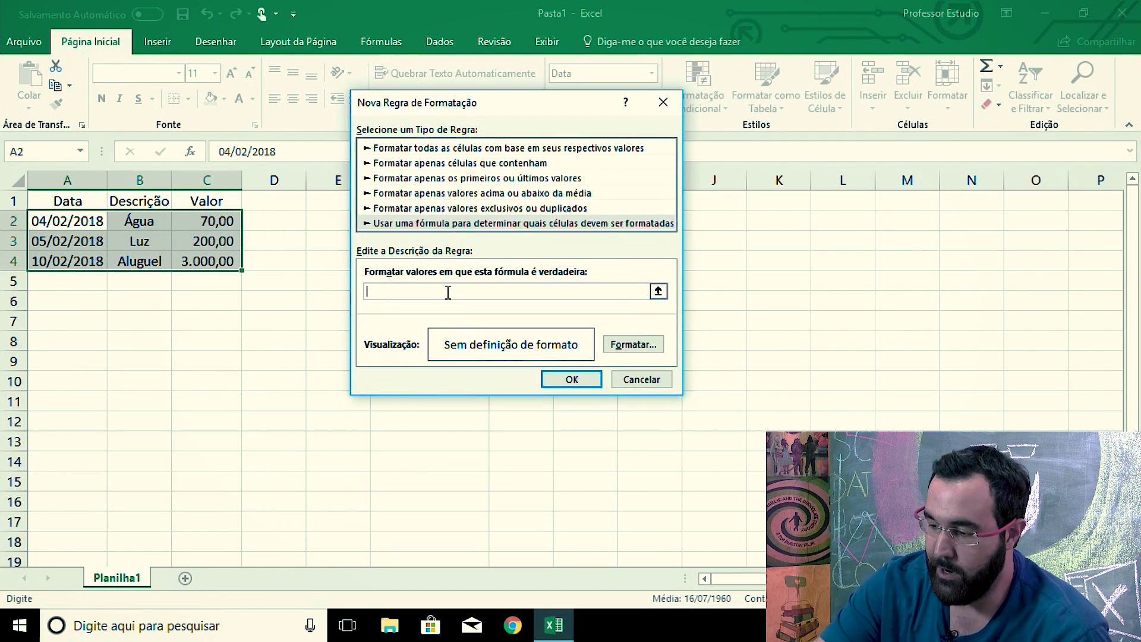
type("=")
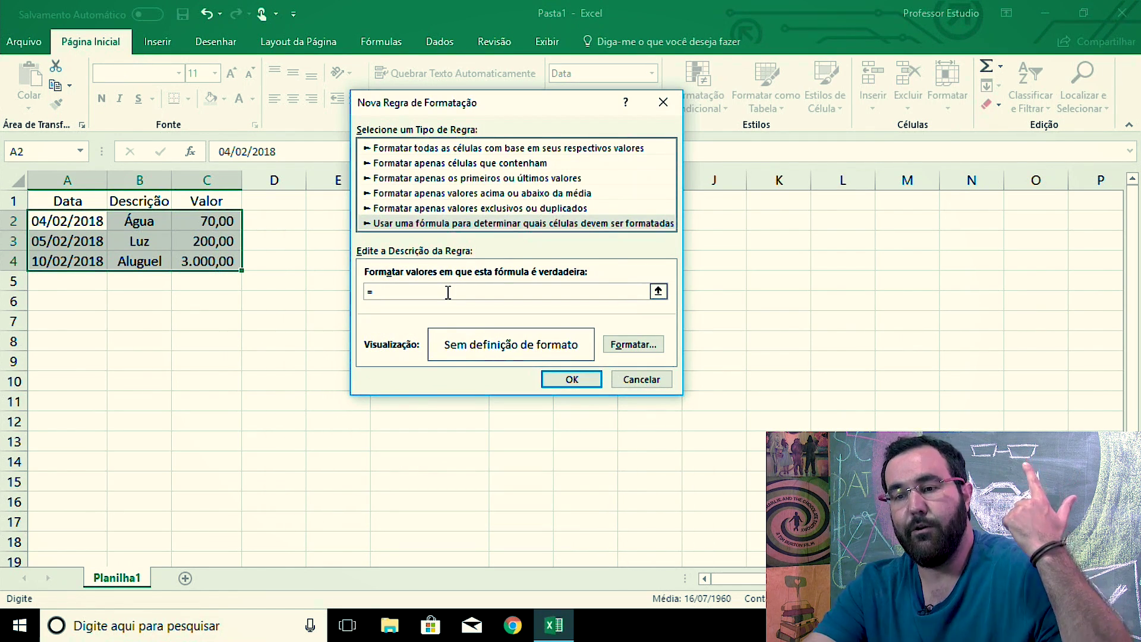
left_click(74, 223)
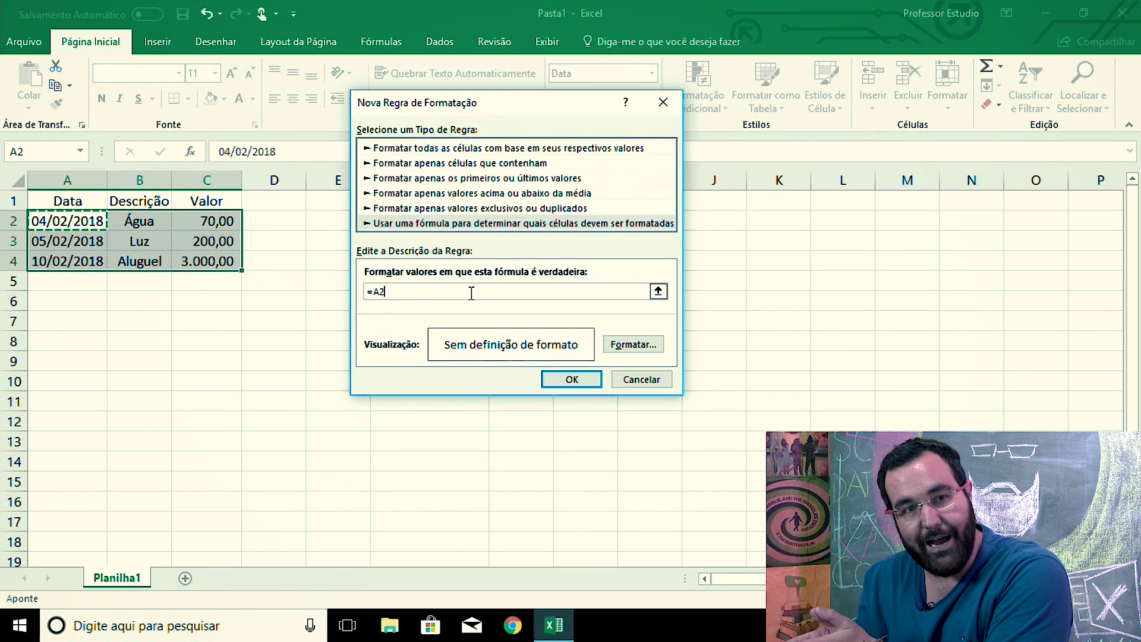
type("=hoje(")
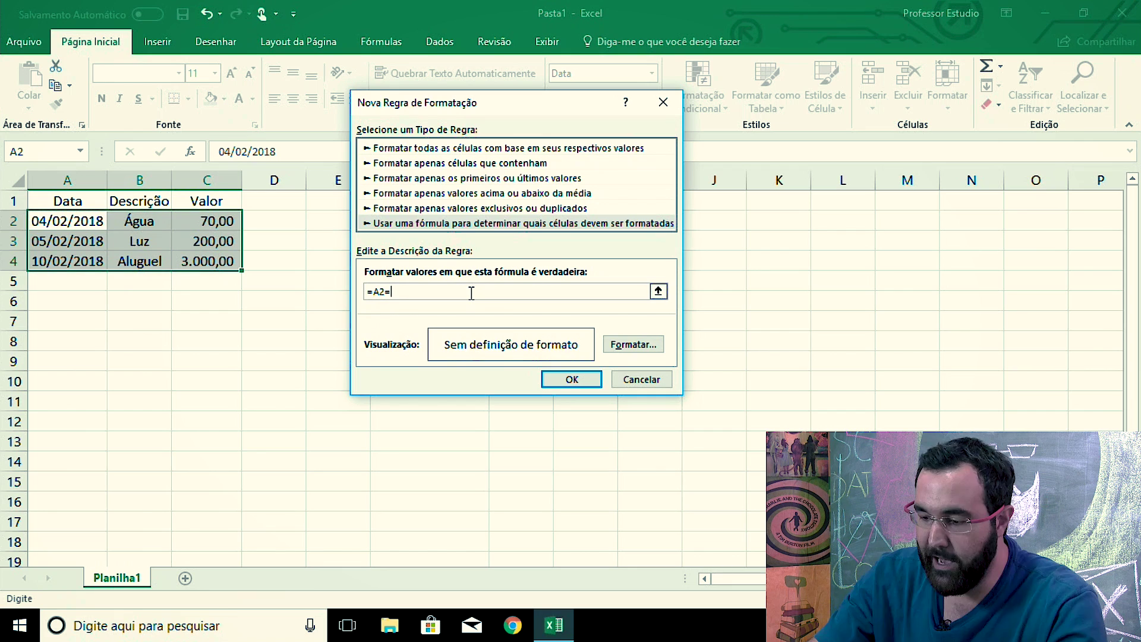
left_click(614, 345)
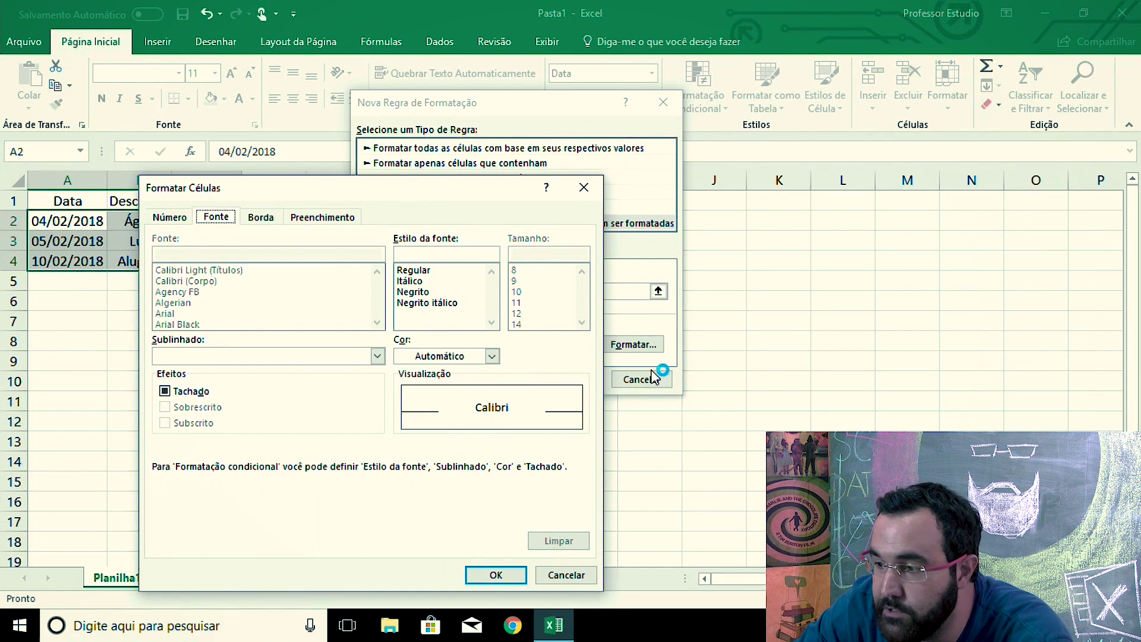
Give the today rule a light green fill and confirm both dialogs
left_click(322, 217)
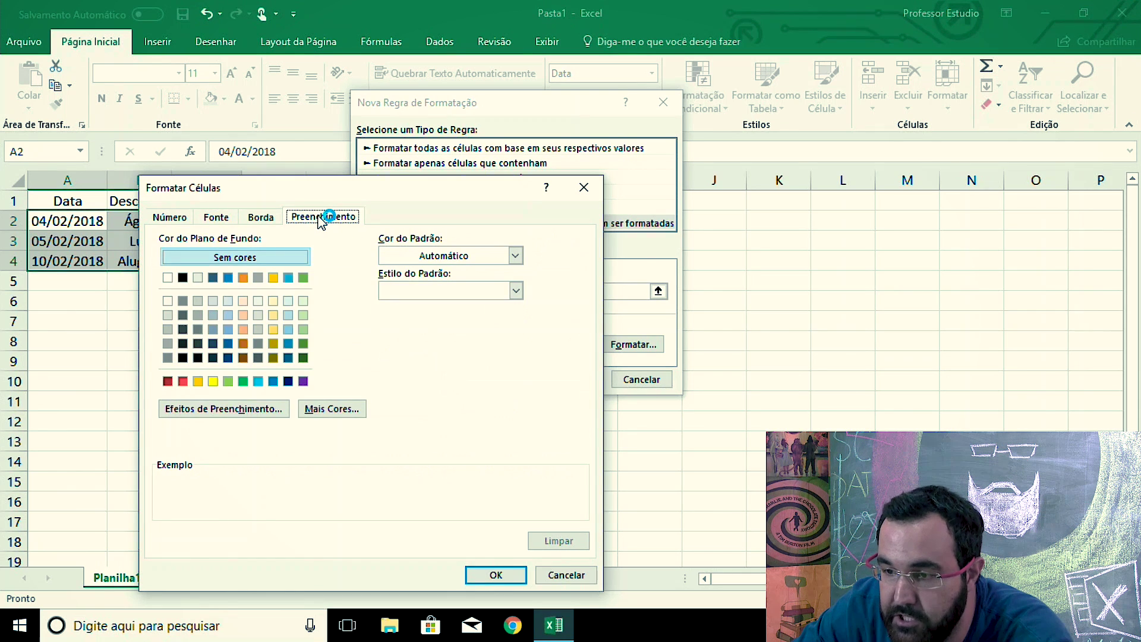
left_click(228, 382)
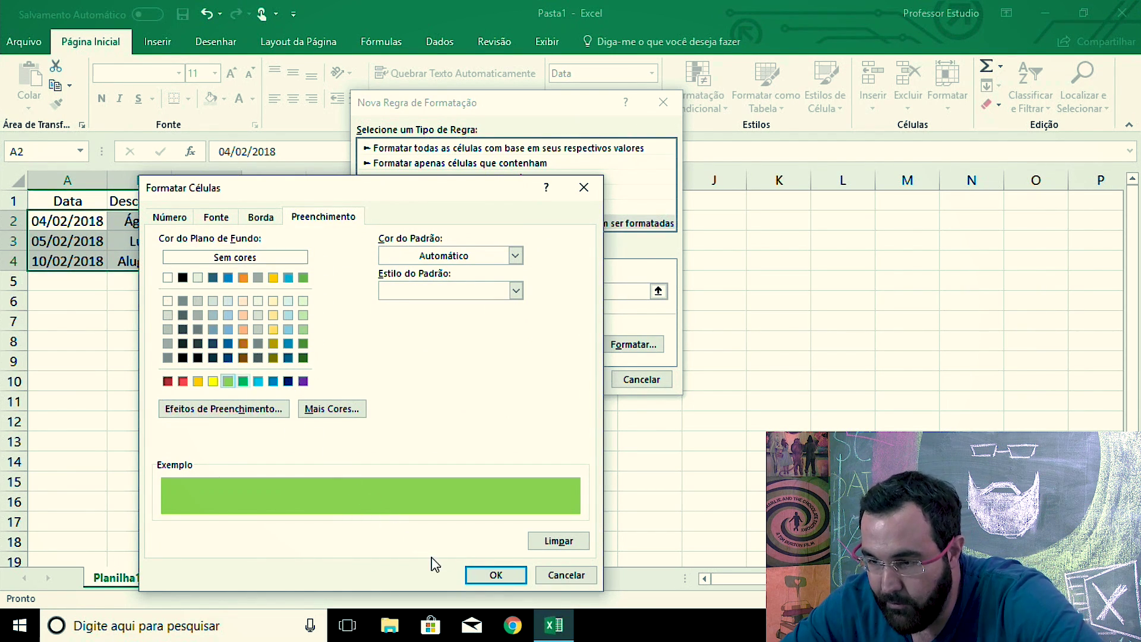
left_click(511, 581)
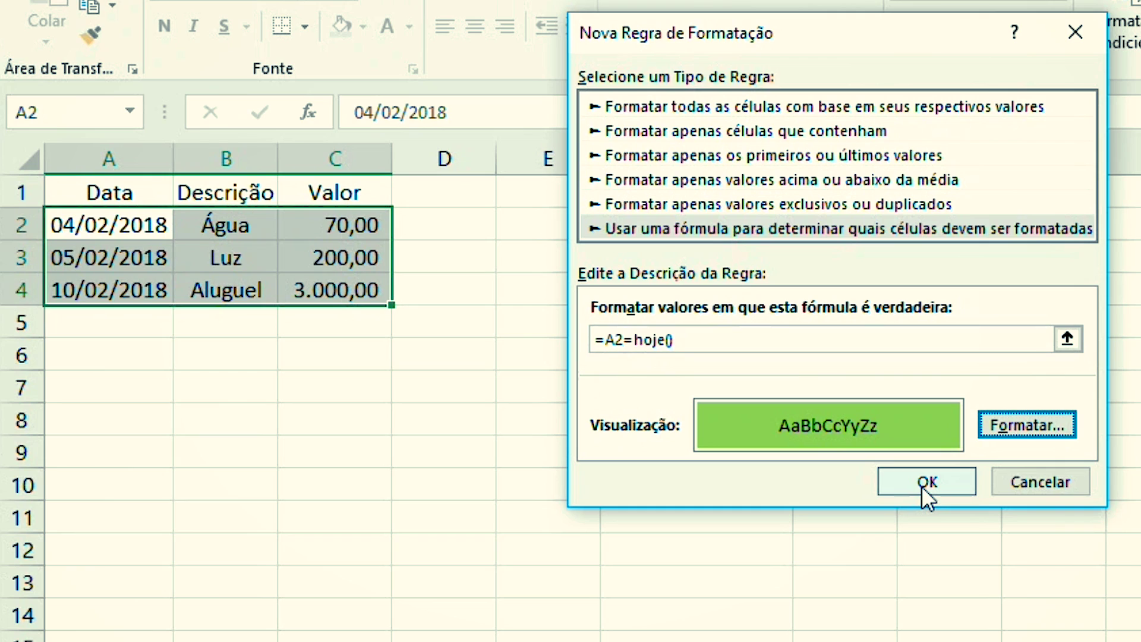
left_click(568, 381)
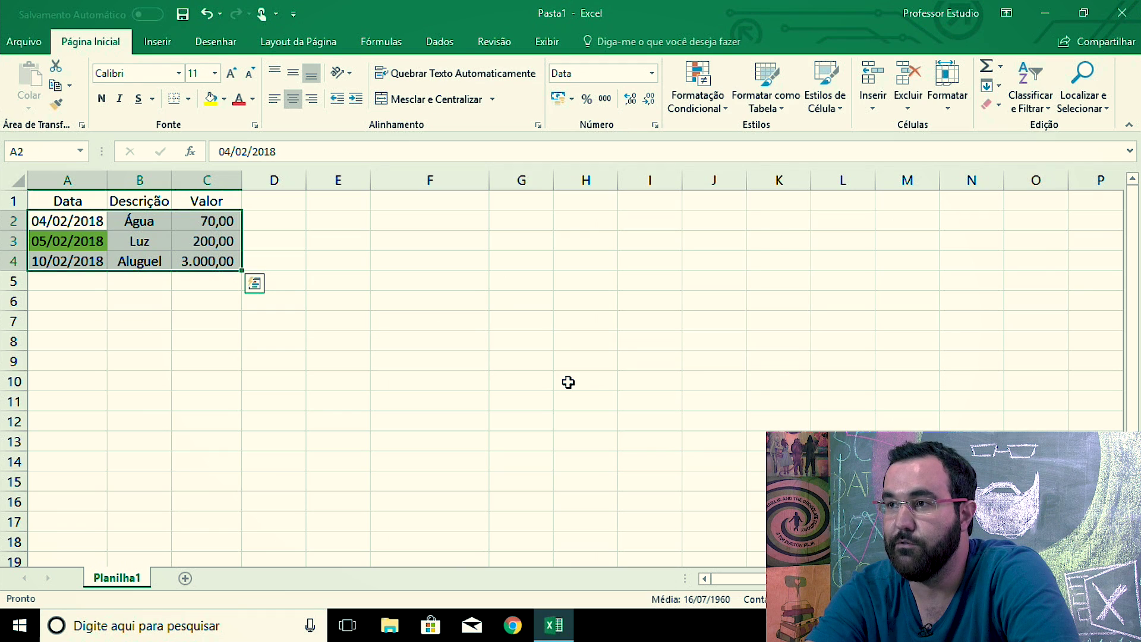
Enter 06/02/2018 in A3 so the green highlight disappears
key("Down")
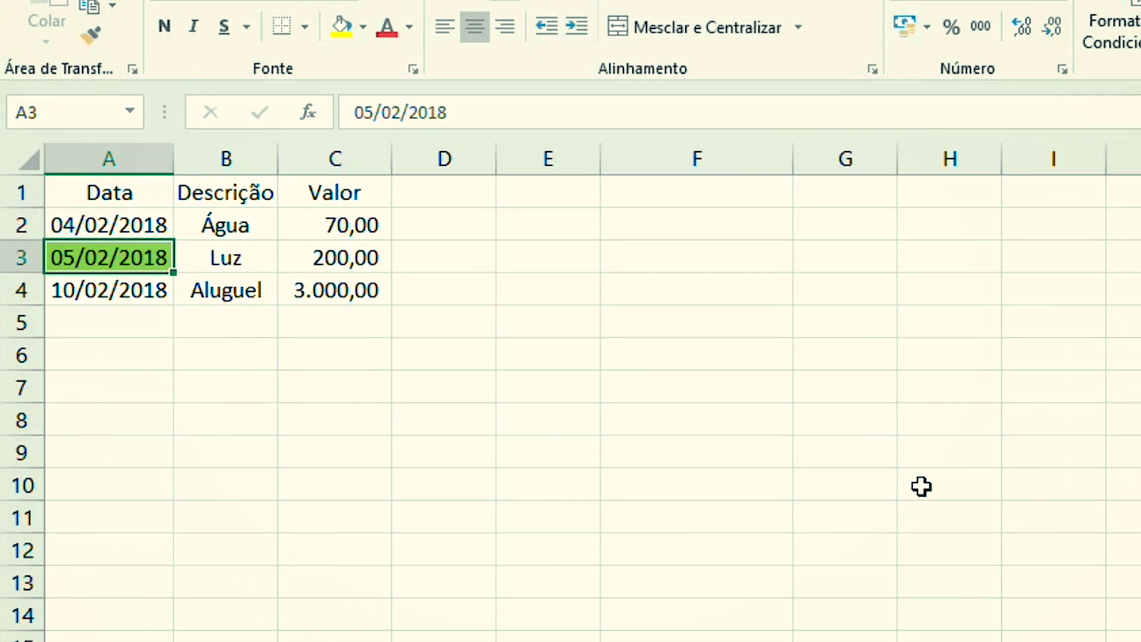
type("0")
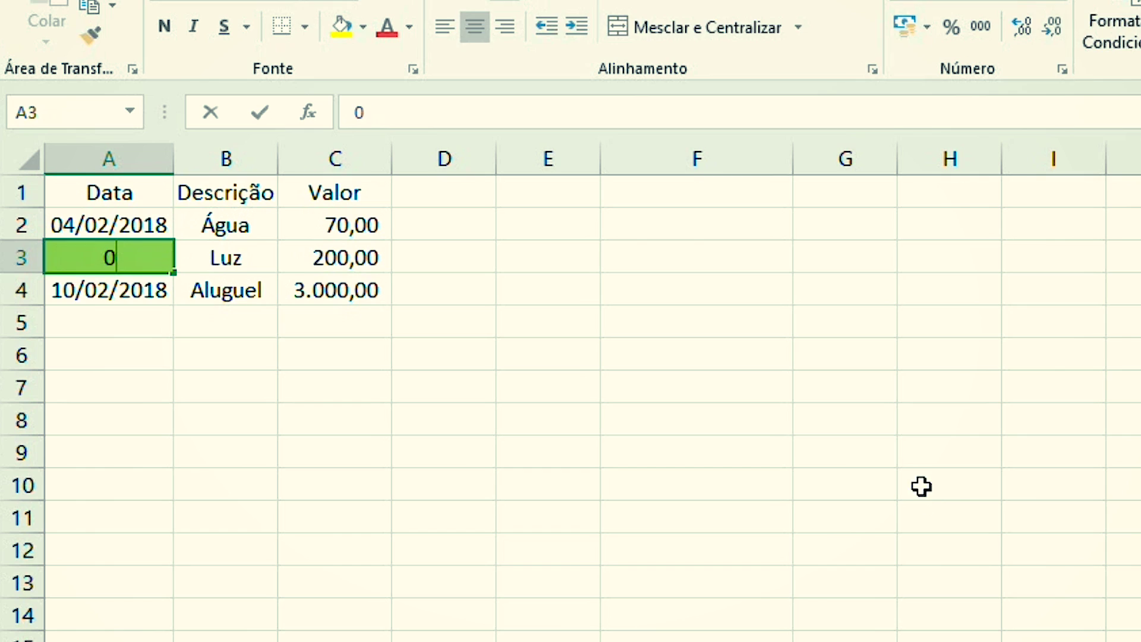
type("6/02/")
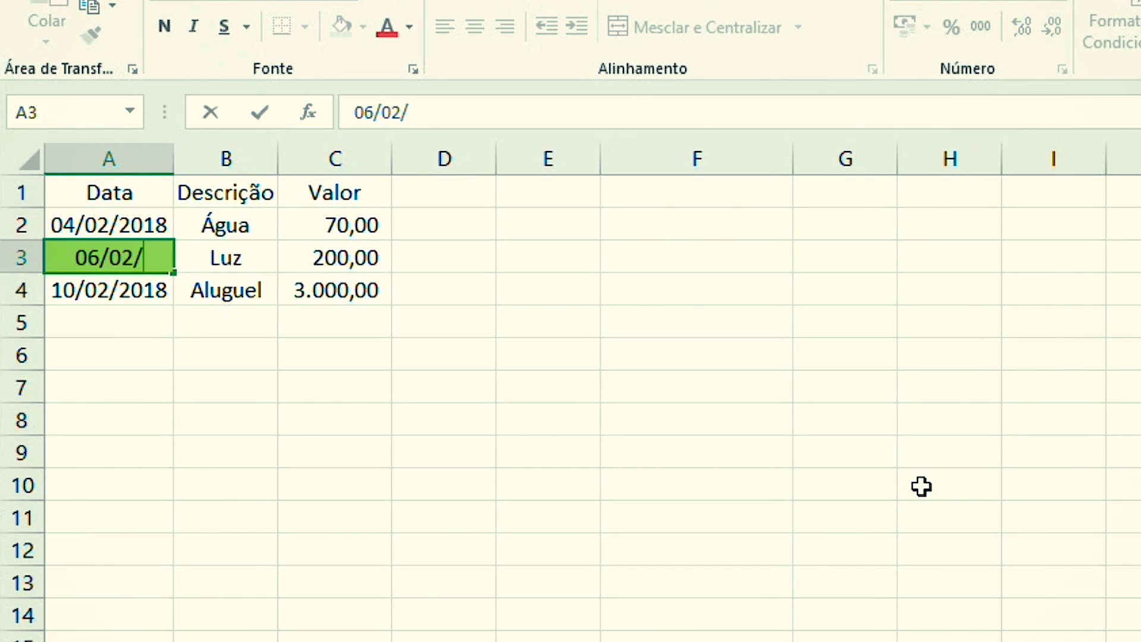
type("2018")
key("Return")
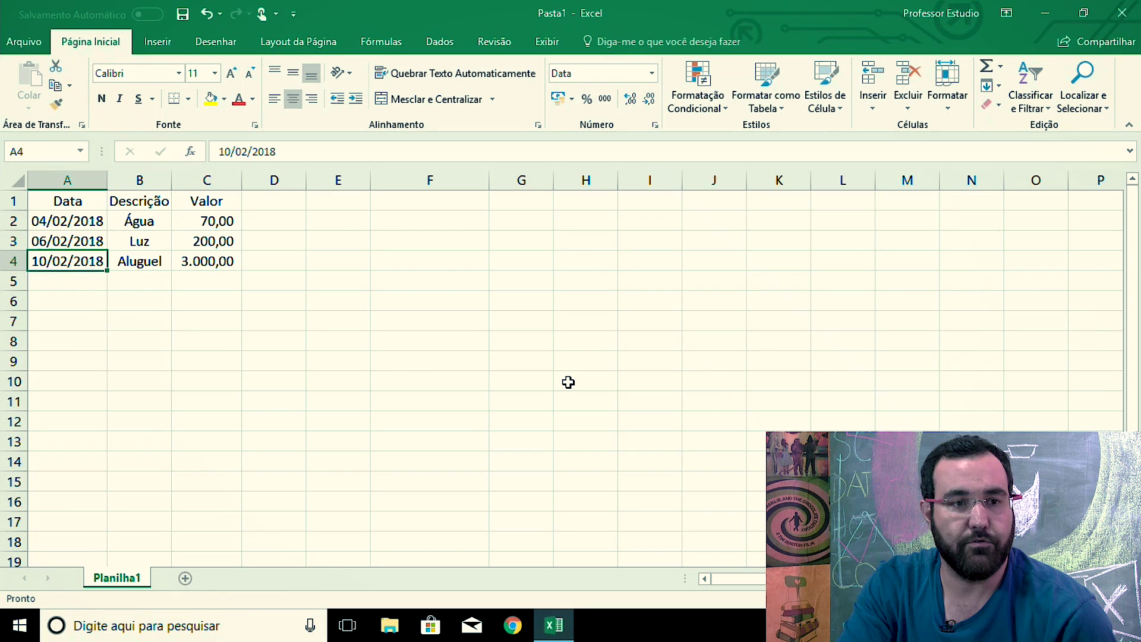
Revert A3 to 05/02/2018, then select A2:C4 and open Conditional Formatting
key("Up")
left_click(428, 401)
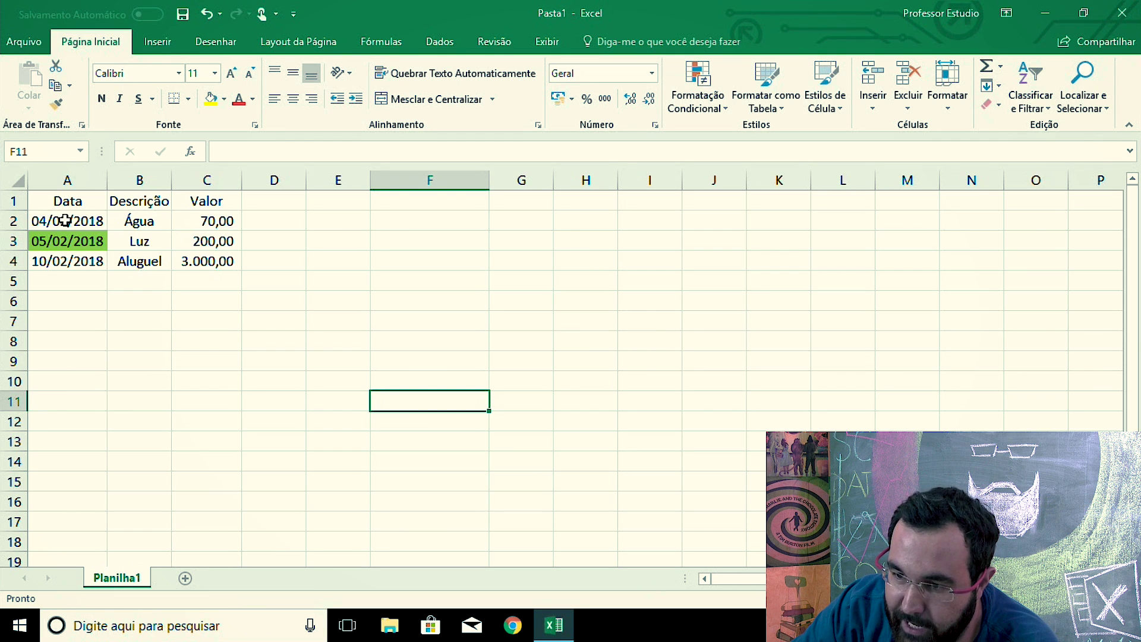
left_click_drag(66, 220, 204, 260)
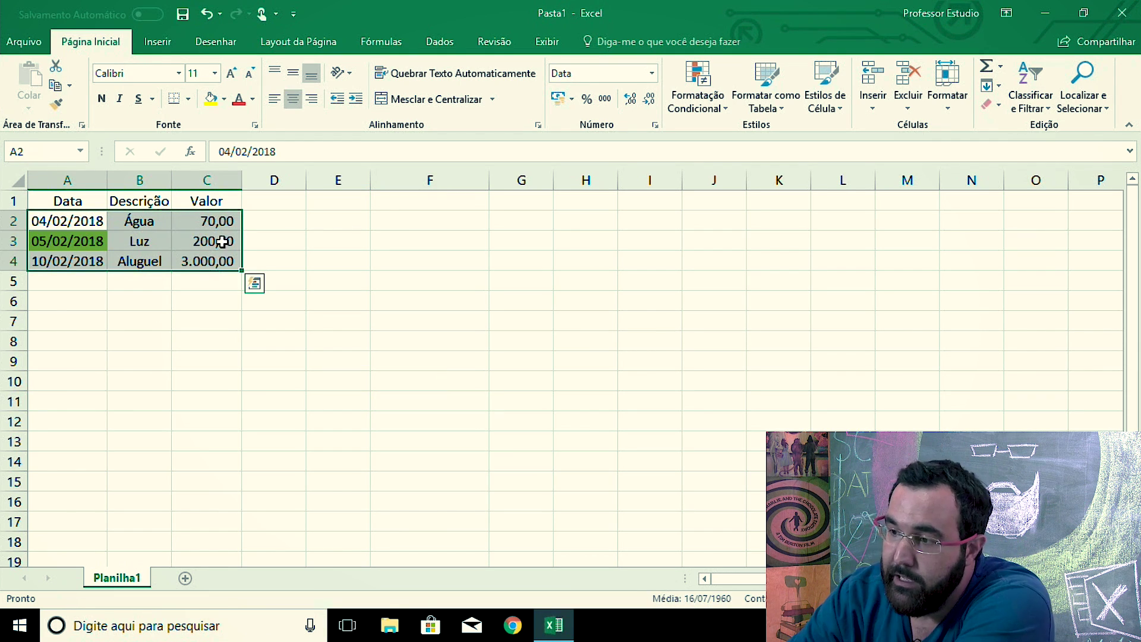
left_click(712, 111)
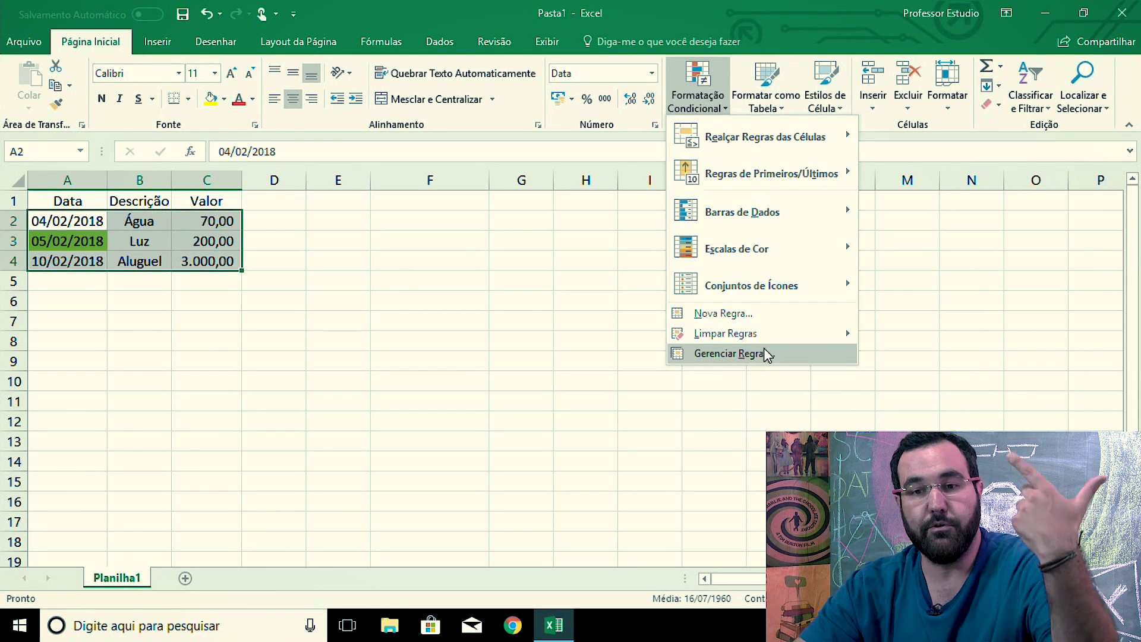
Add a formula rule =A2<hoje() with a red fill through the Rules Manager
left_click(803, 354)
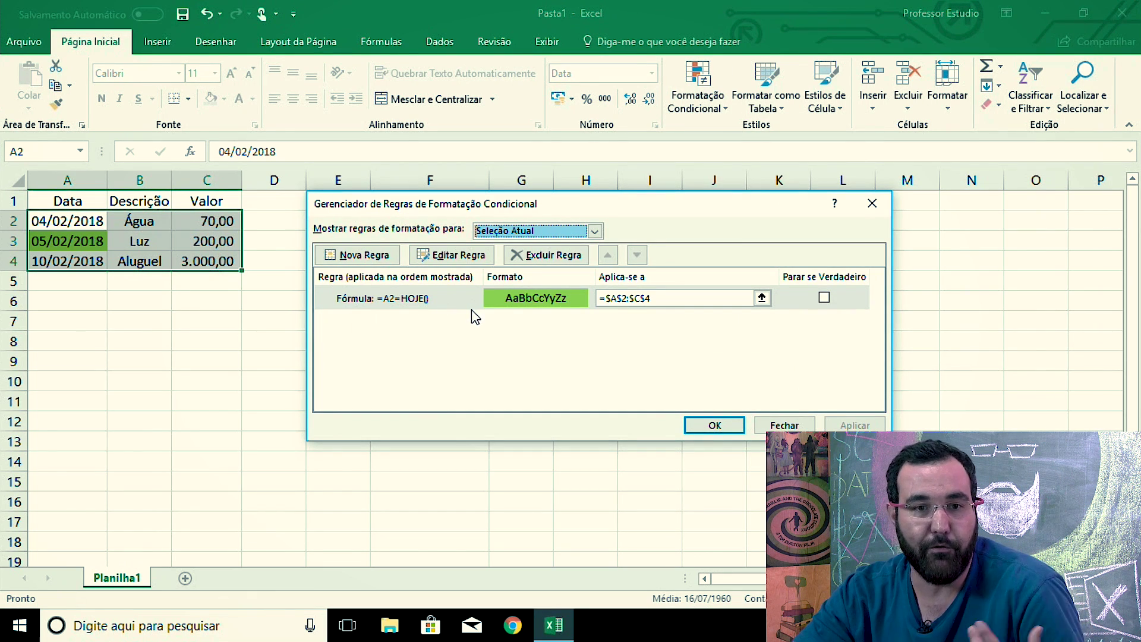
left_click(372, 257)
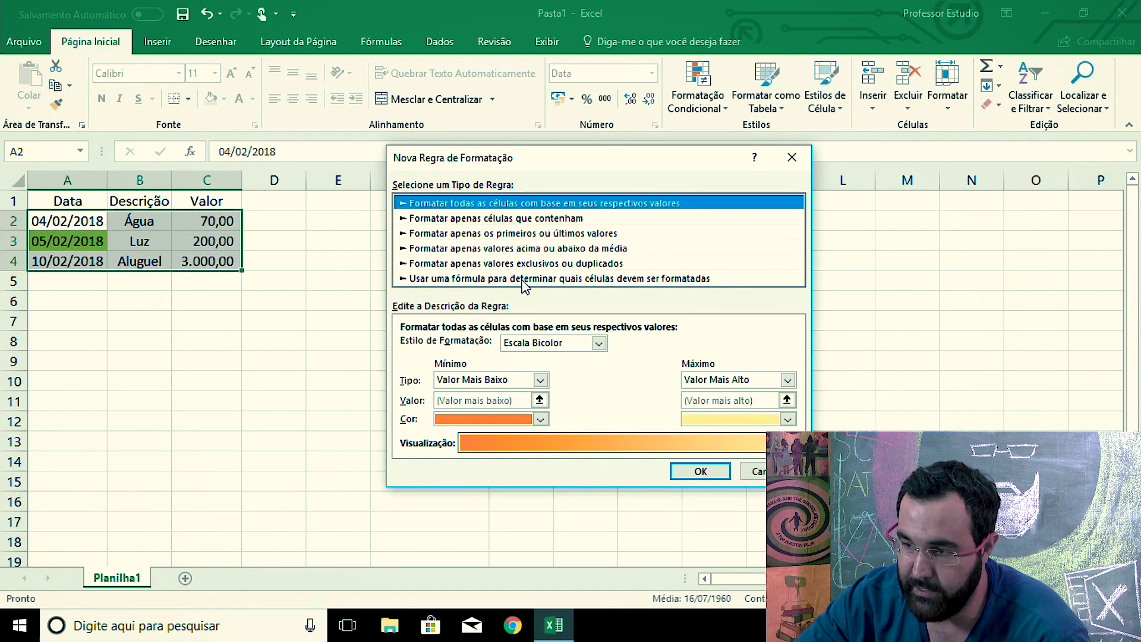
left_click(525, 279)
left_click(459, 348)
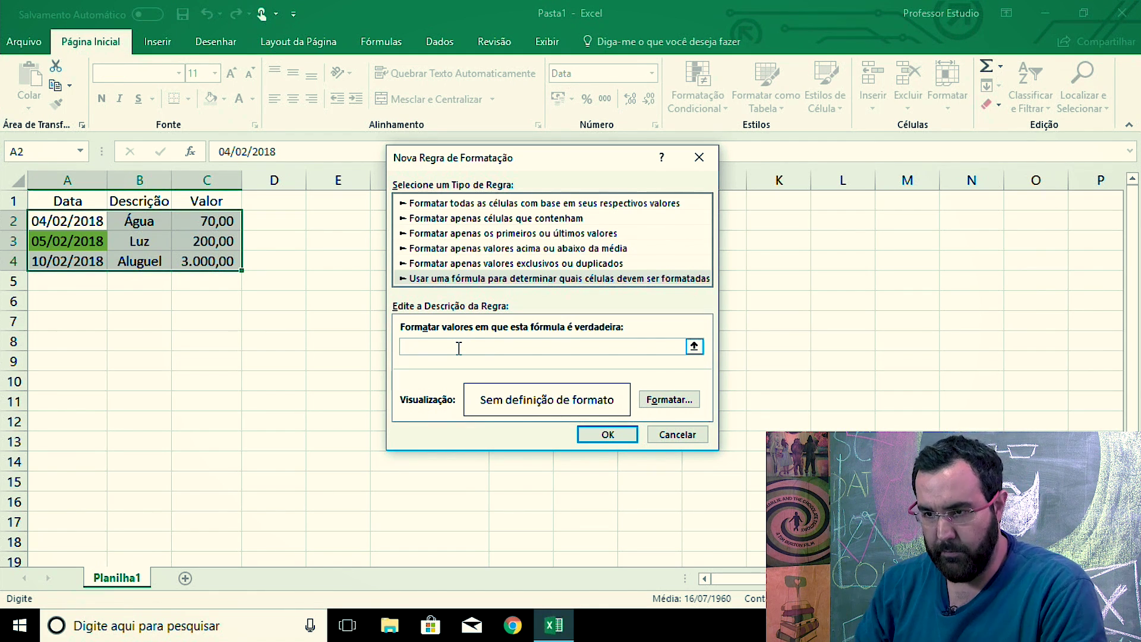
type("=")
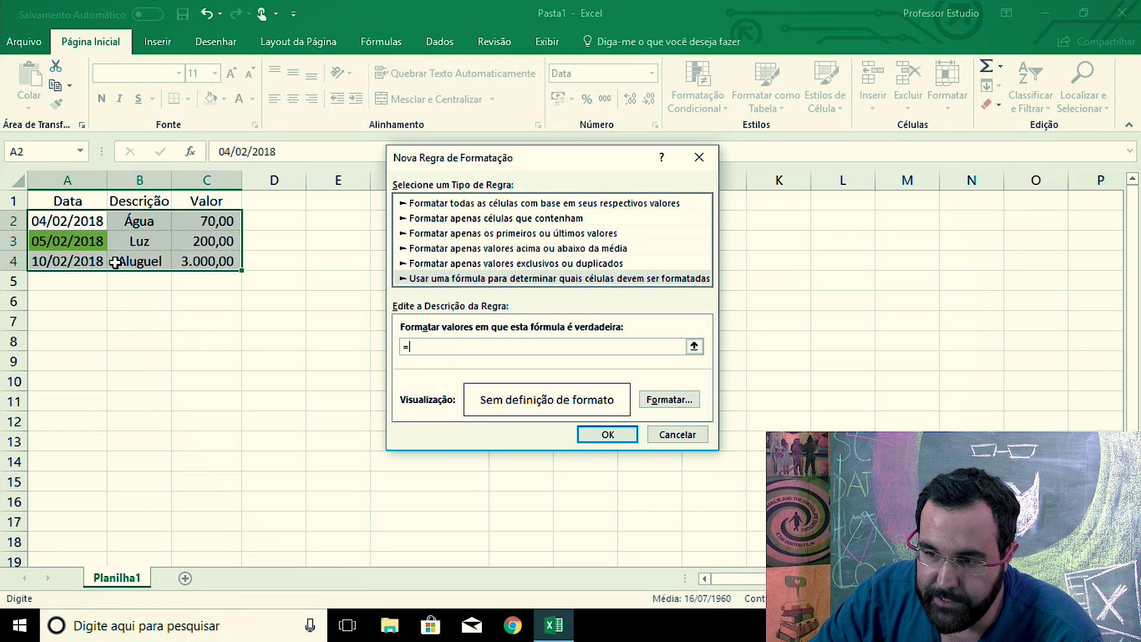
left_click(77, 223)
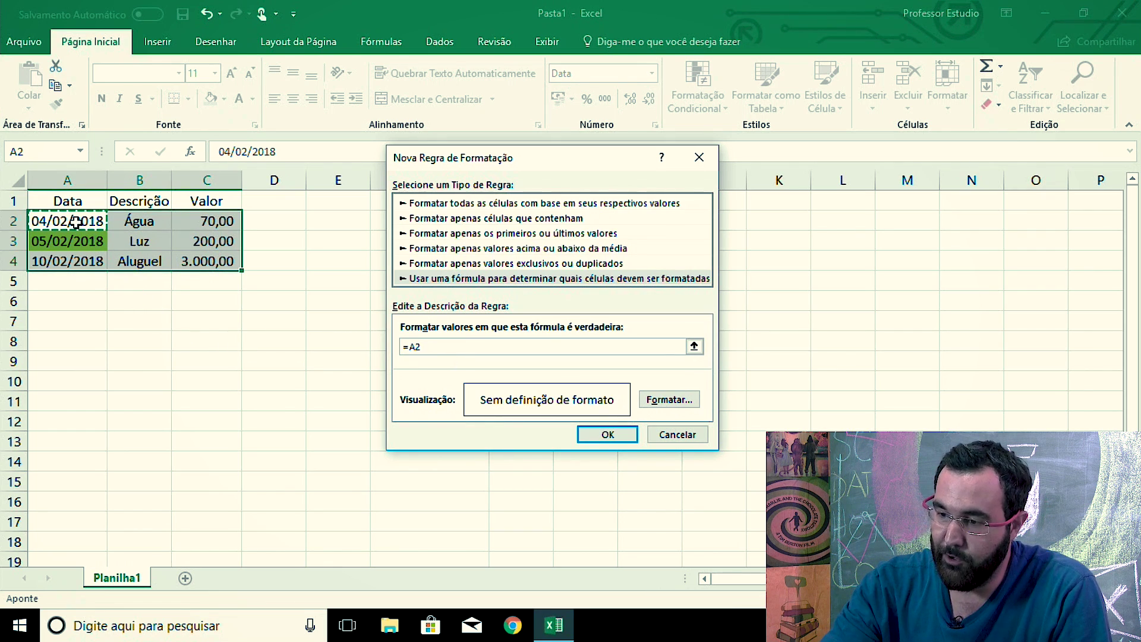
type("<hoje()")
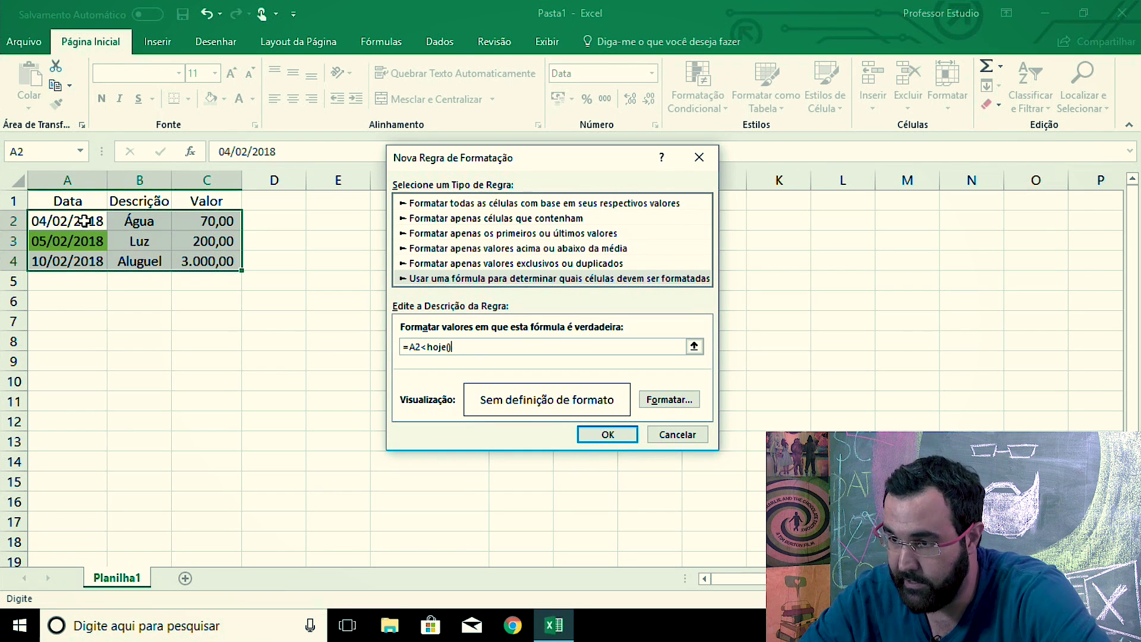
left_click(669, 399)
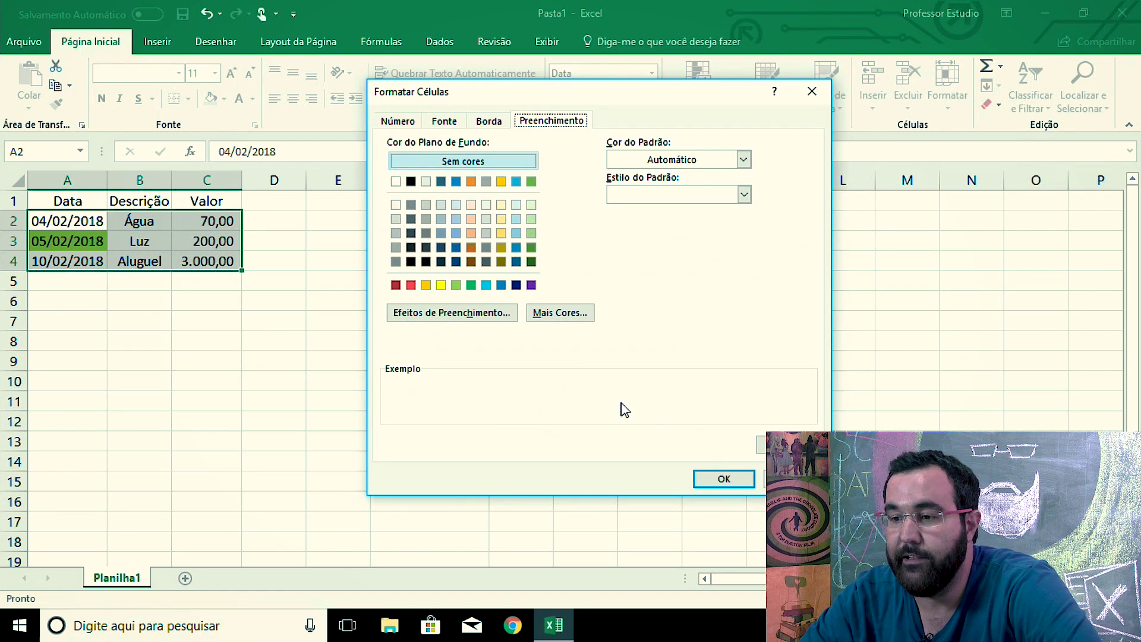
left_click(411, 286)
left_click(724, 479)
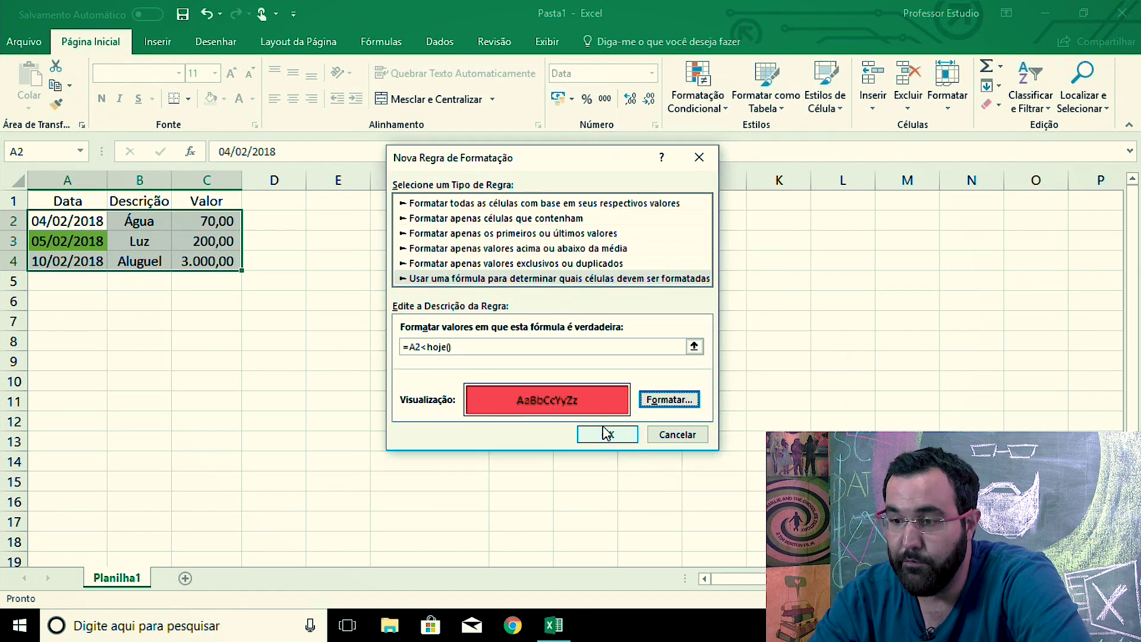
left_click(602, 435)
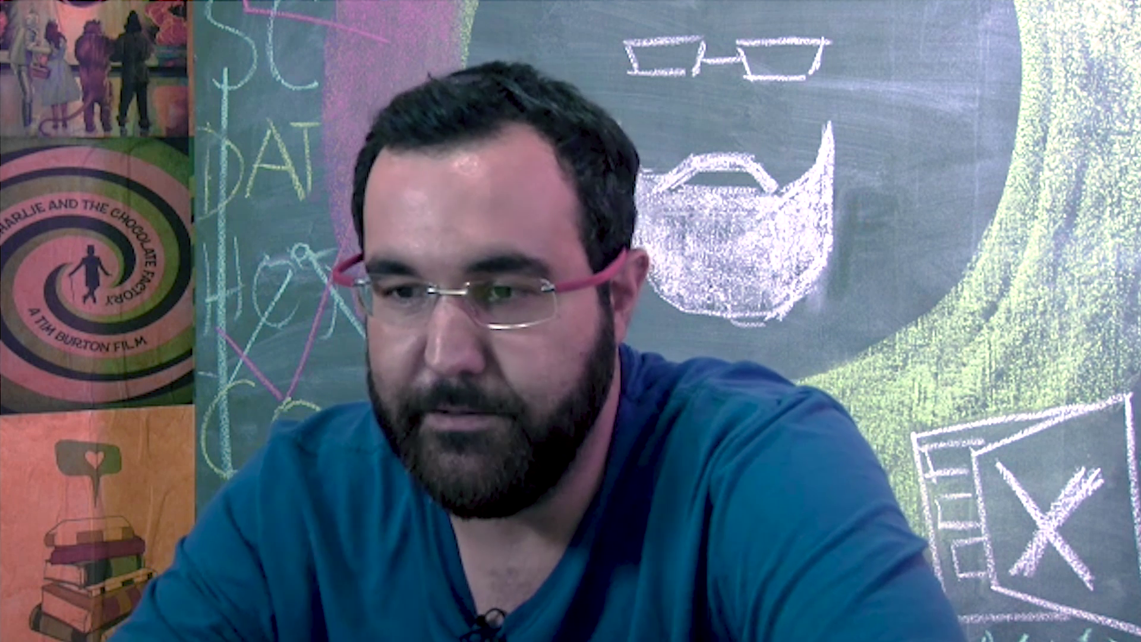
Edit the red rule's formula to =$A2<HOJE(), apply it and close the Rules Manager
left_click(362, 303)
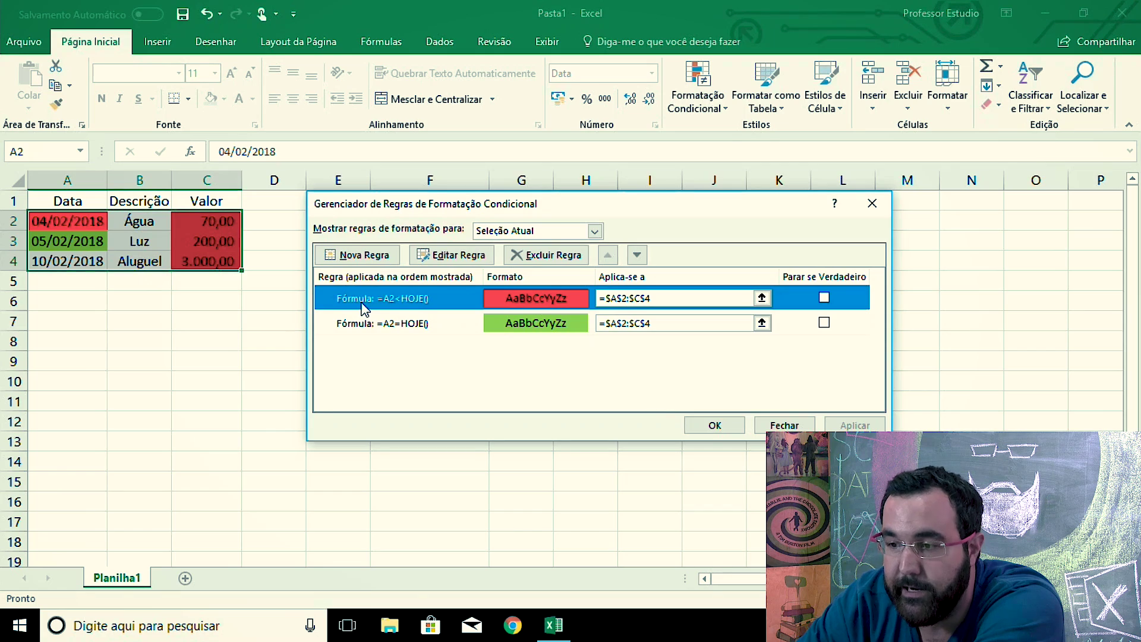
left_click(443, 257)
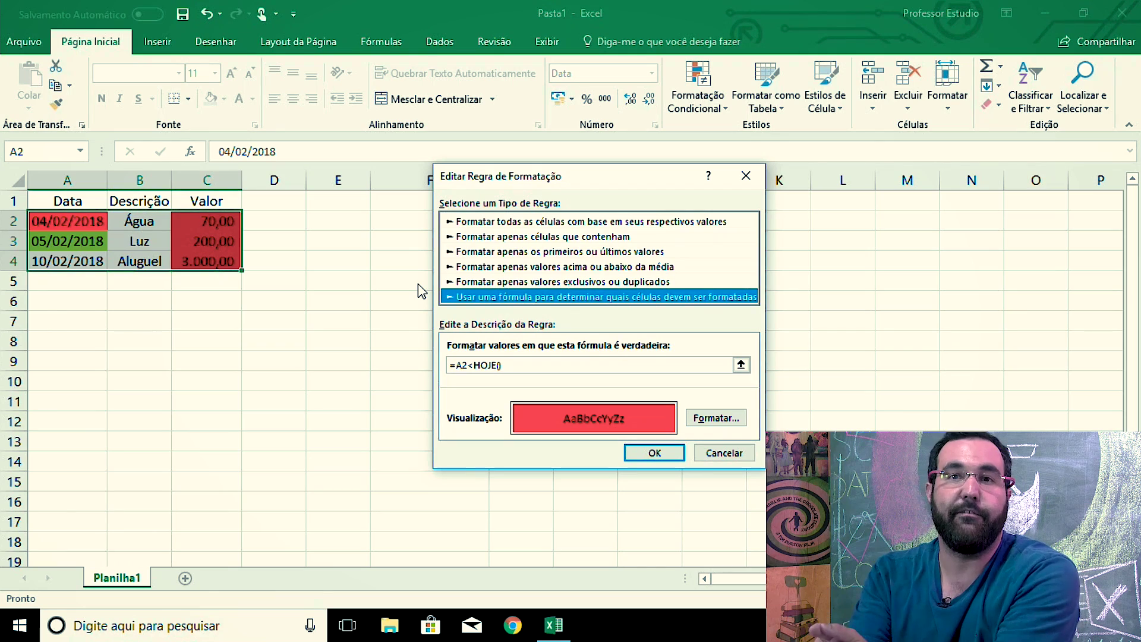
left_click(456, 365)
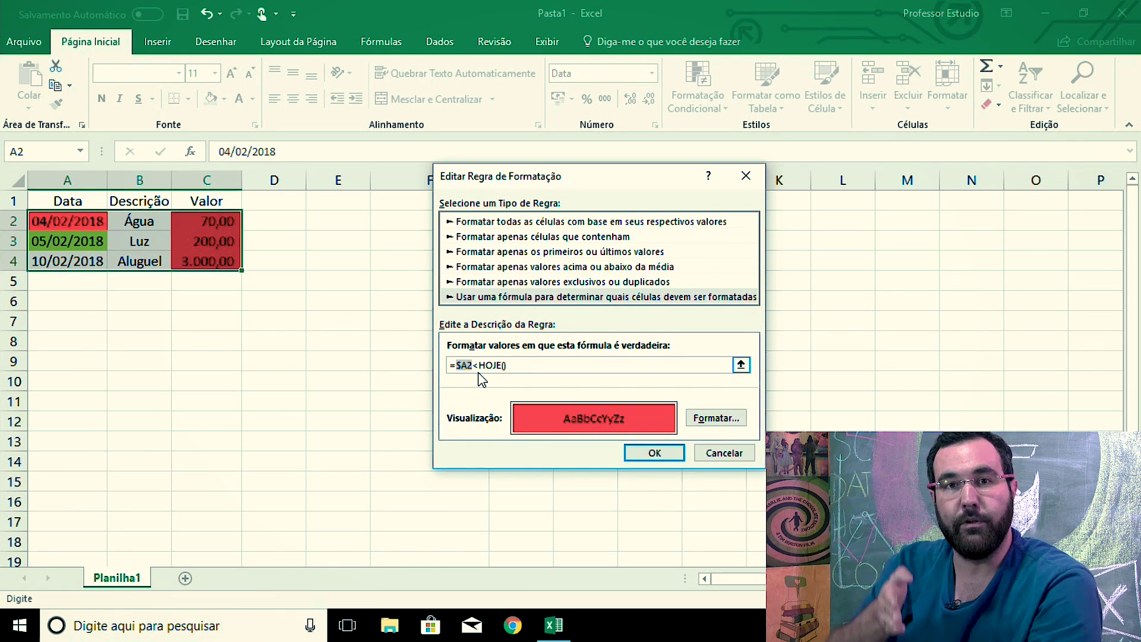
left_click(644, 453)
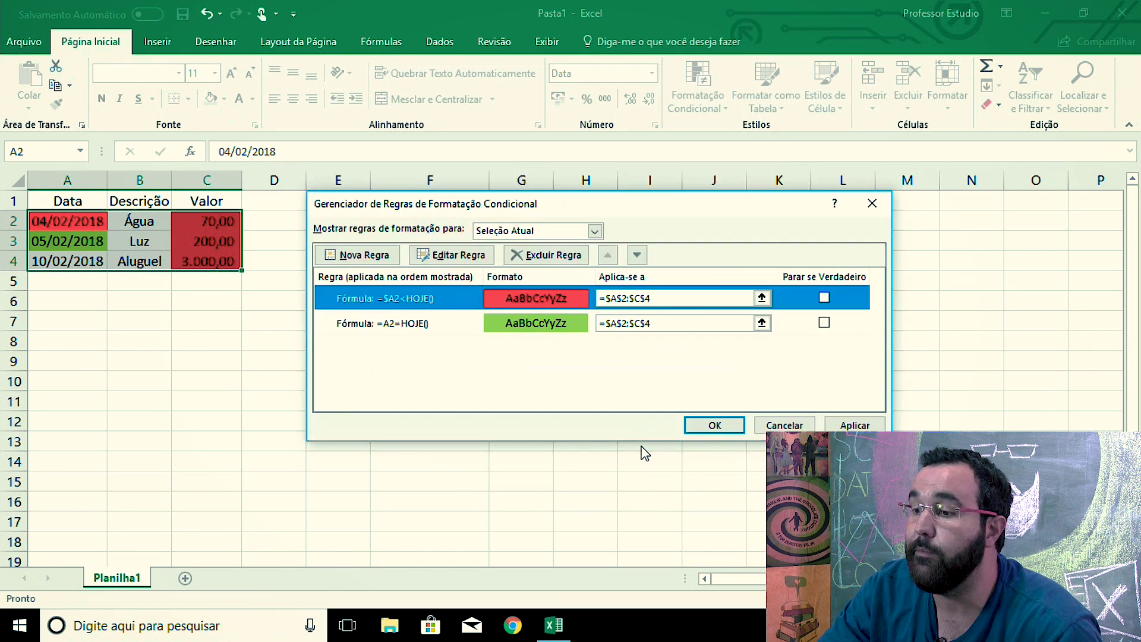
left_click(862, 426)
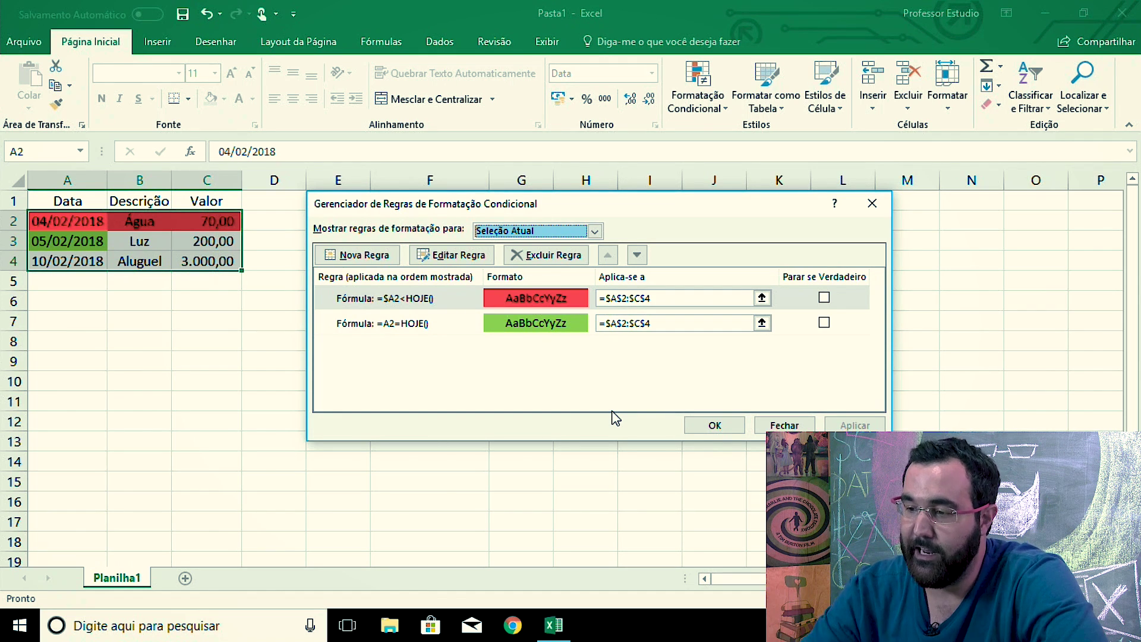
left_click(715, 426)
Enter 05/02 in A2 to test the colours, then undo the change
left_click(67, 222)
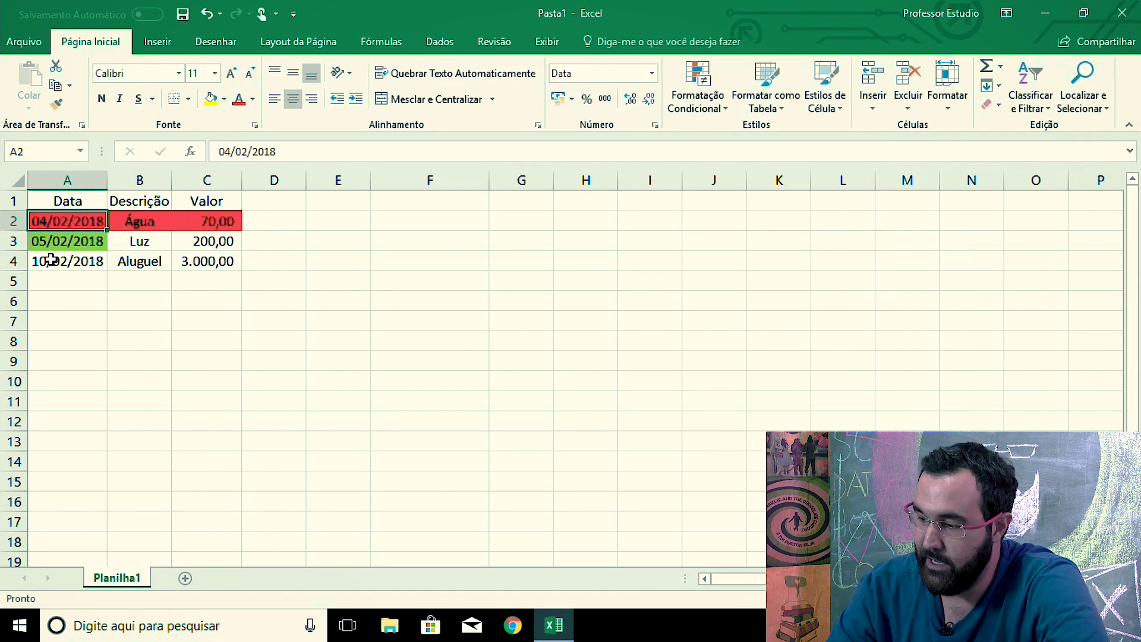
type("05/02")
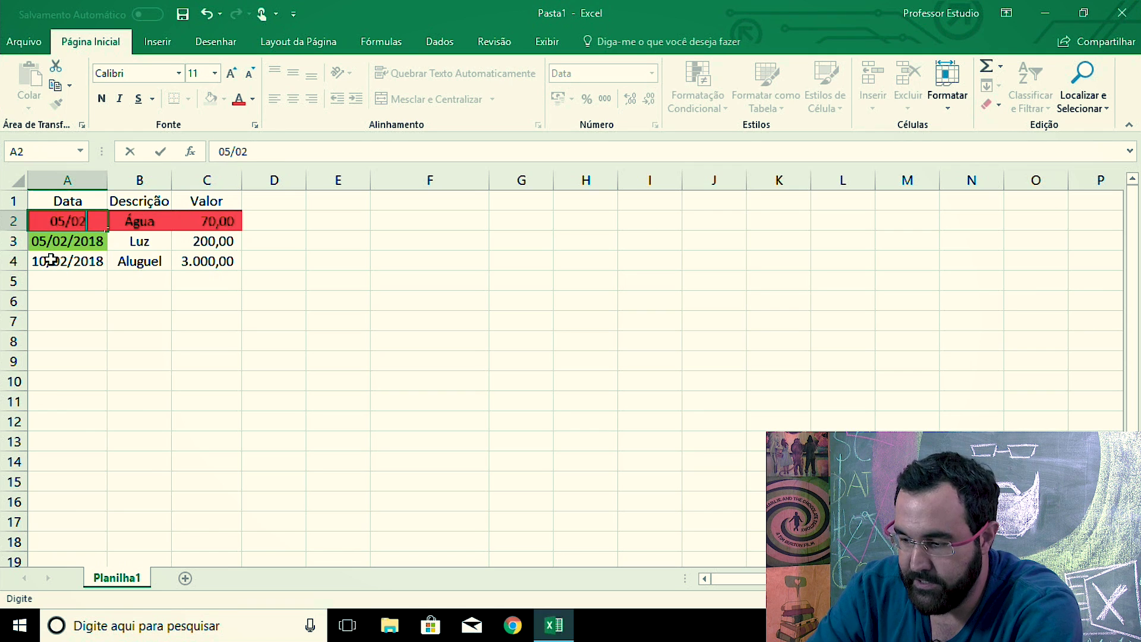
type("/2018")
key("Return")
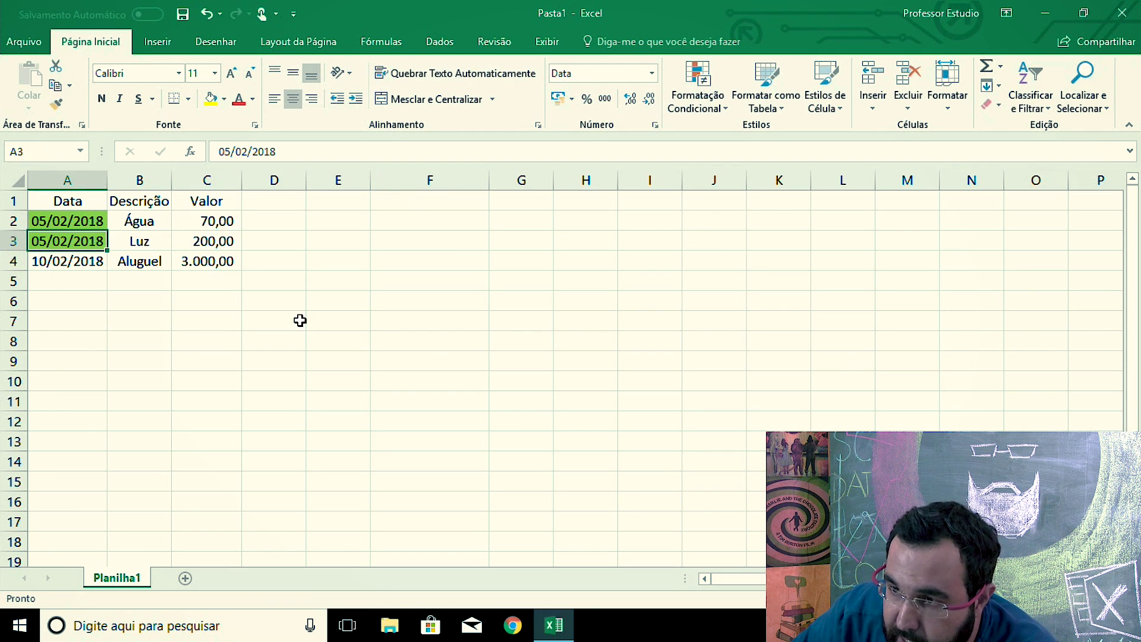
left_click(200, 19)
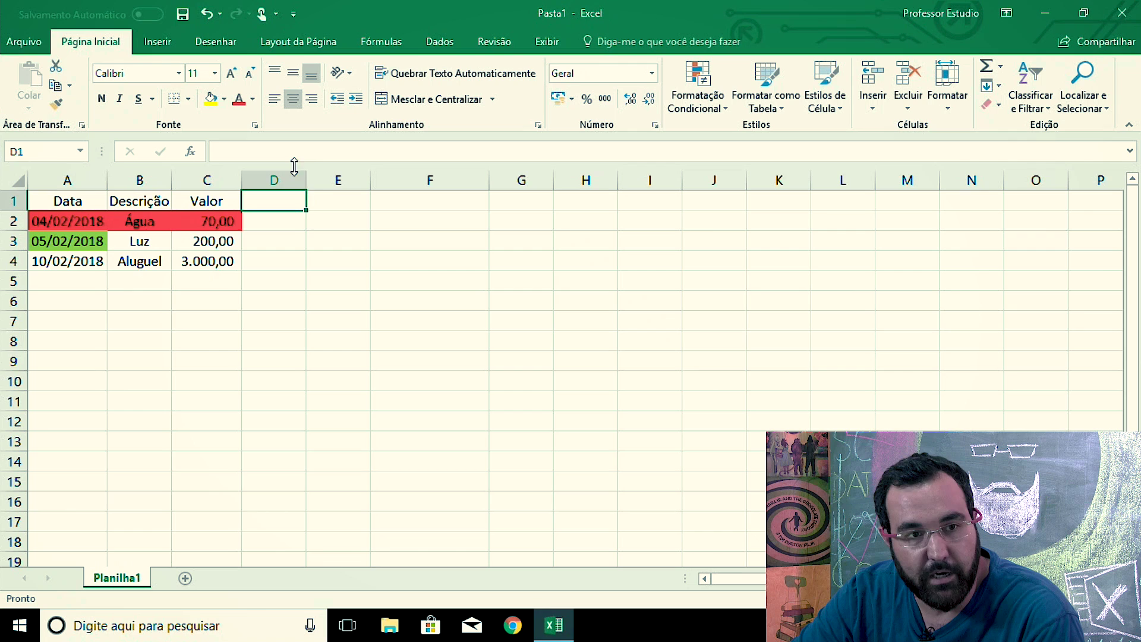
Add the Status header in D1 and Pago in D2, then select A2:D4
type("Status")
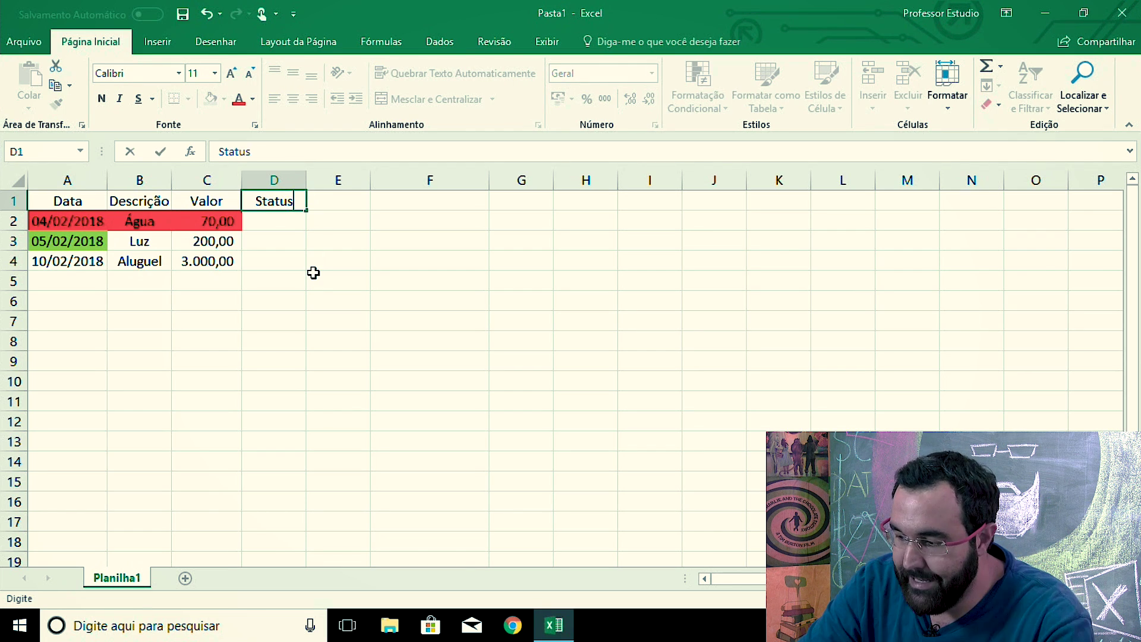
key("Return")
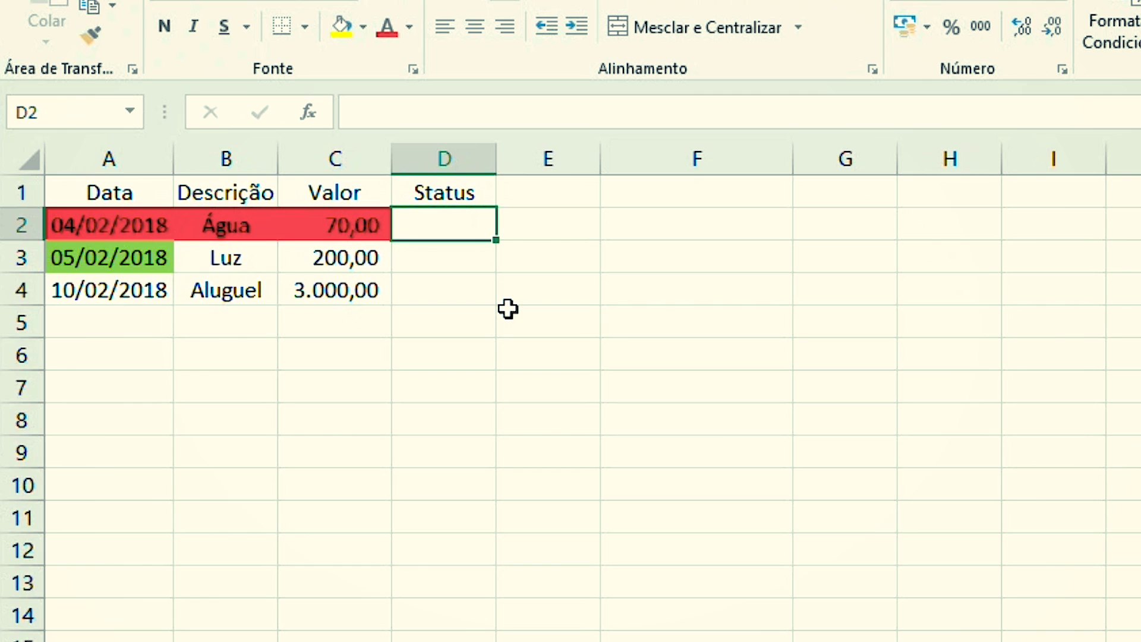
type("Pago")
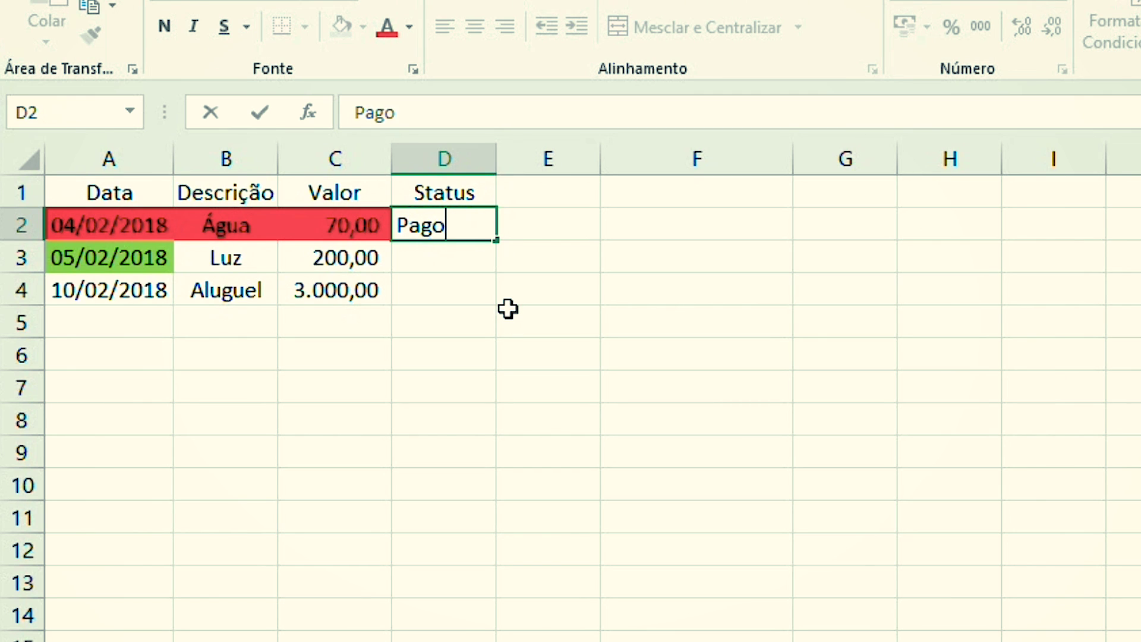
key("Return")
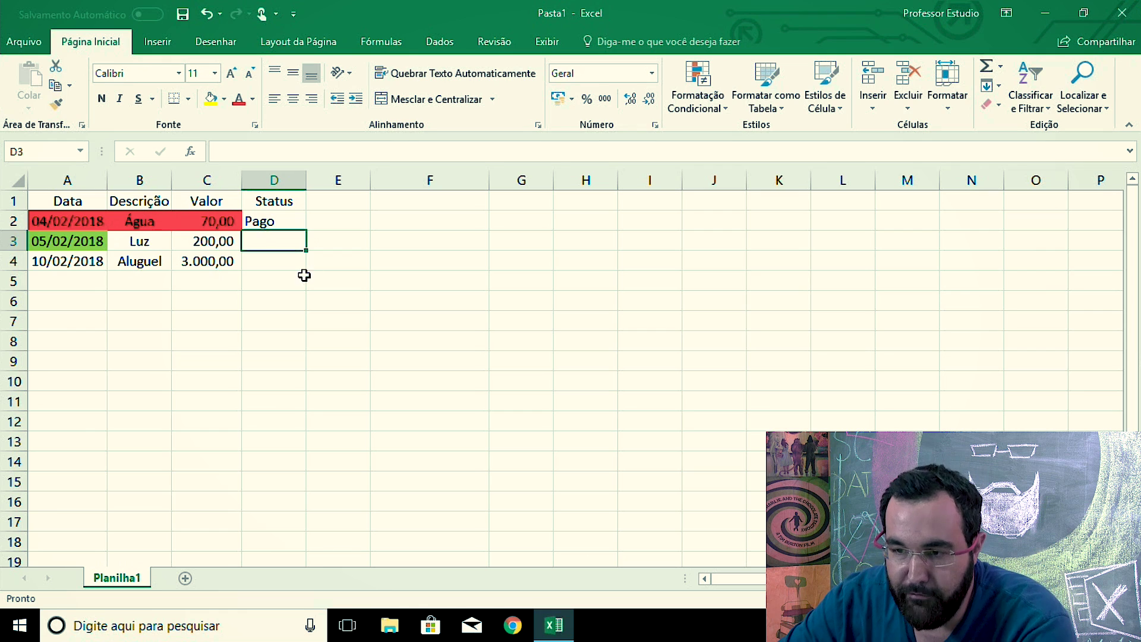
left_click_drag(60, 219, 256, 262)
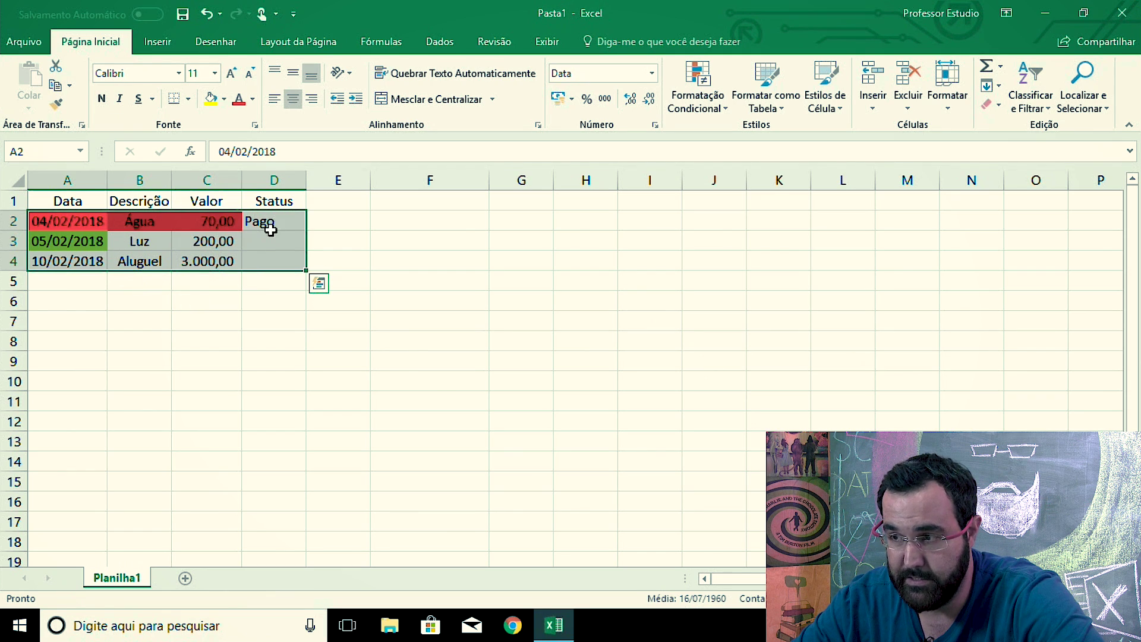
Start a new formula-based conditional formatting rule with the formula =$D2="Pago"
left_click(700, 102)
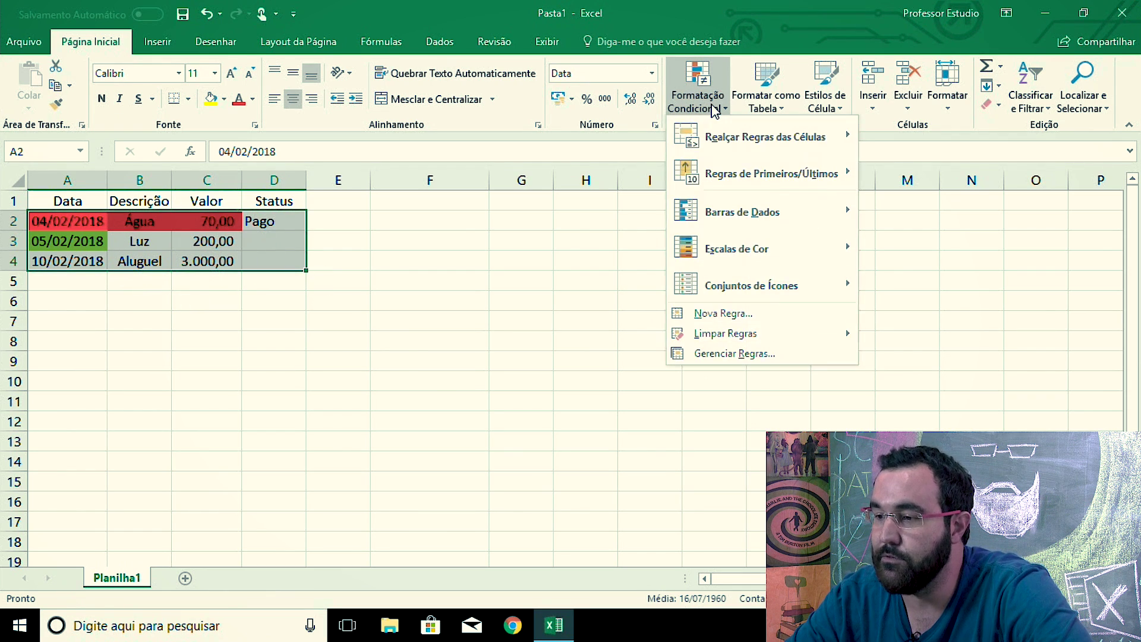
left_click(743, 354)
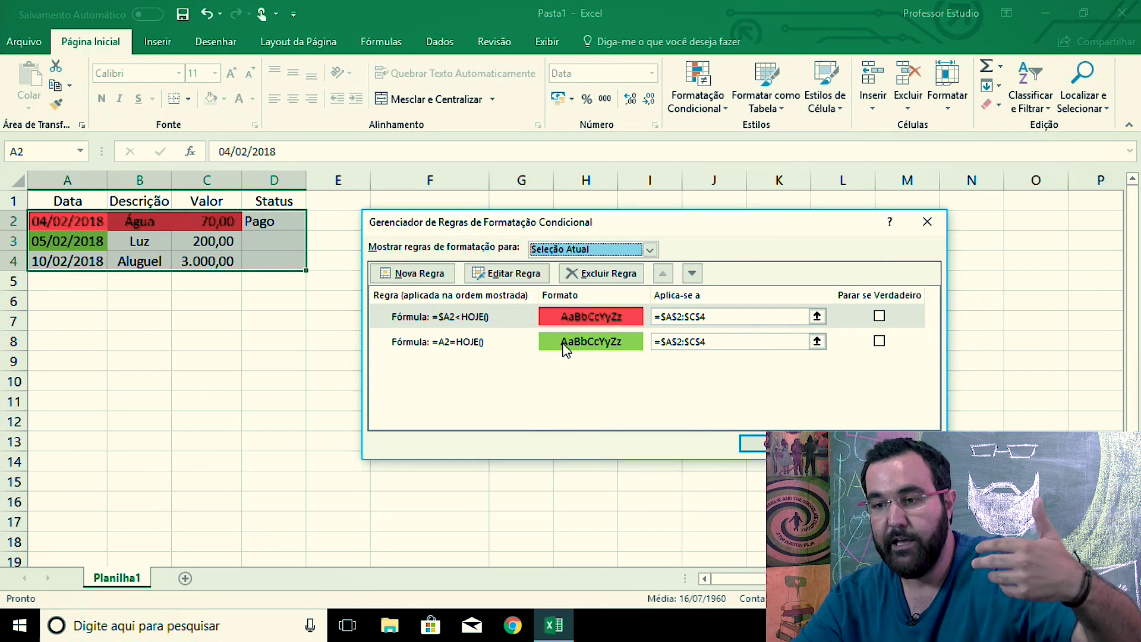
left_click(443, 283)
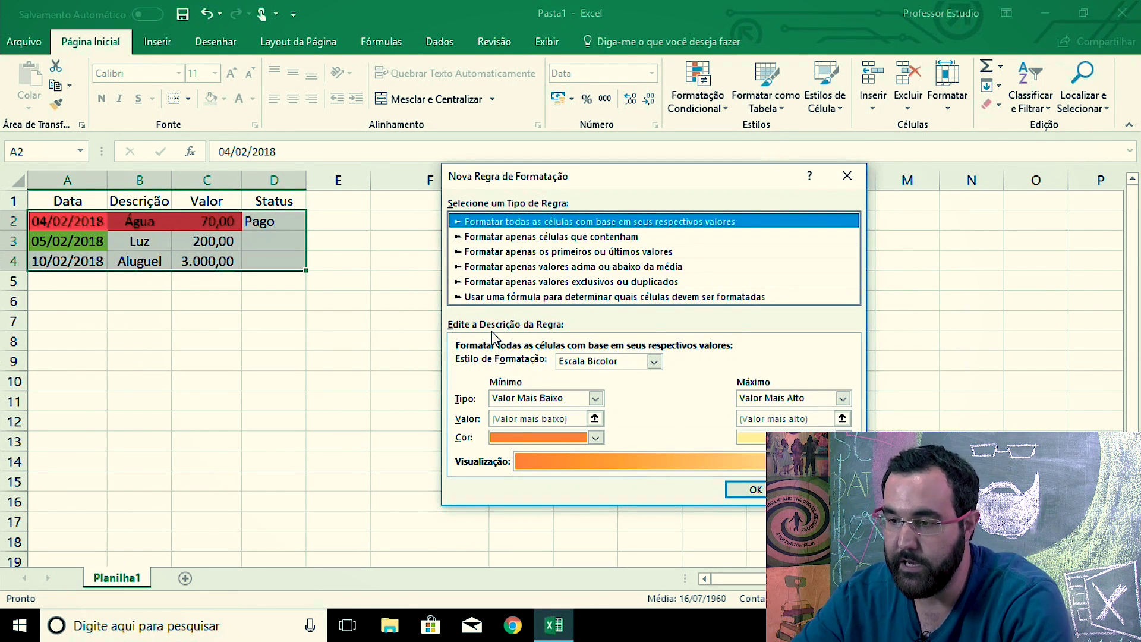
left_click(587, 297)
left_click(486, 366)
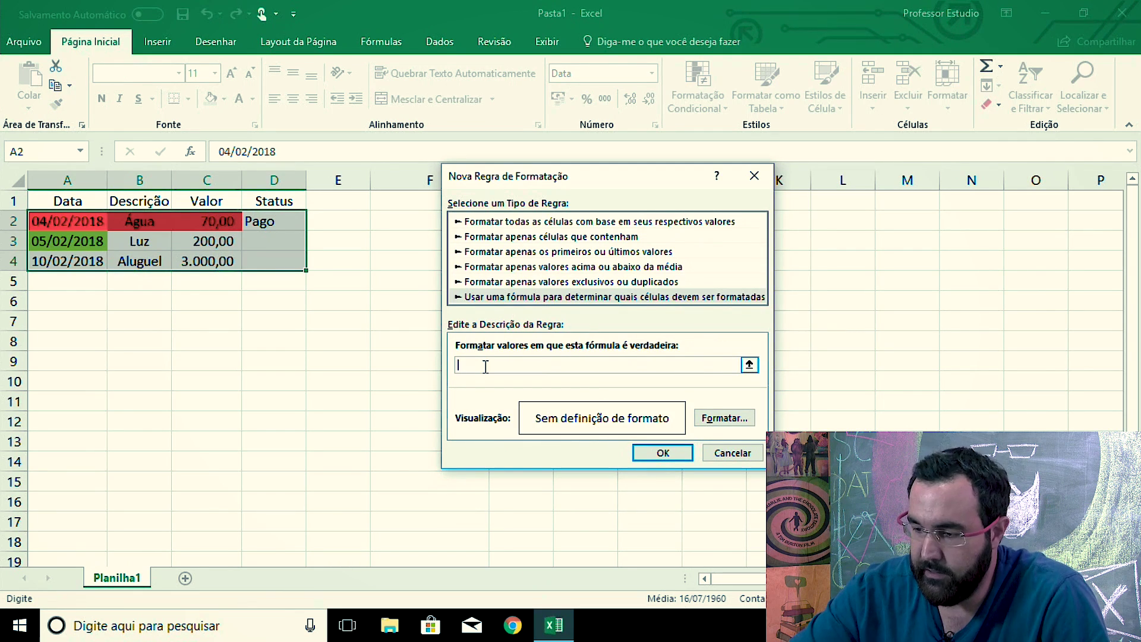
type("=")
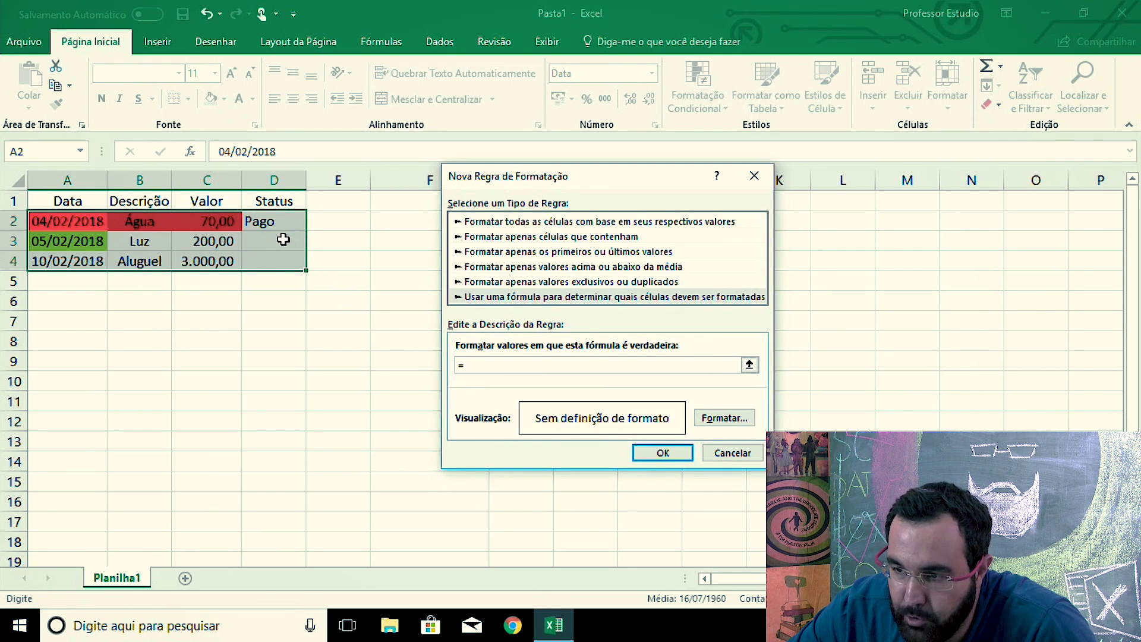
left_click(273, 224)
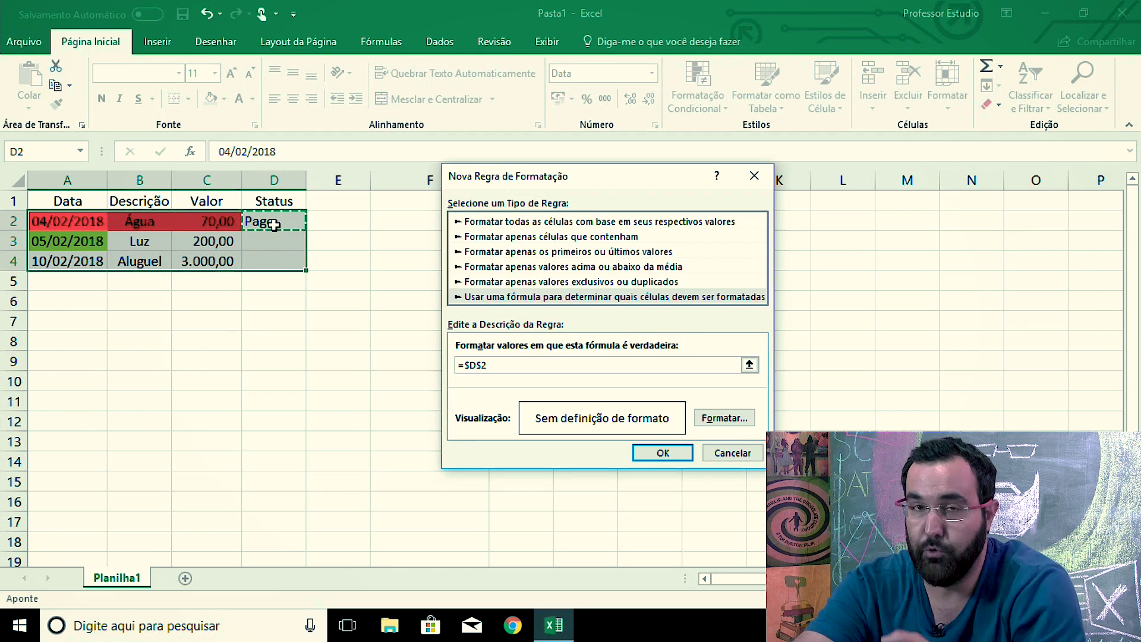
key("F4")
key("F4")
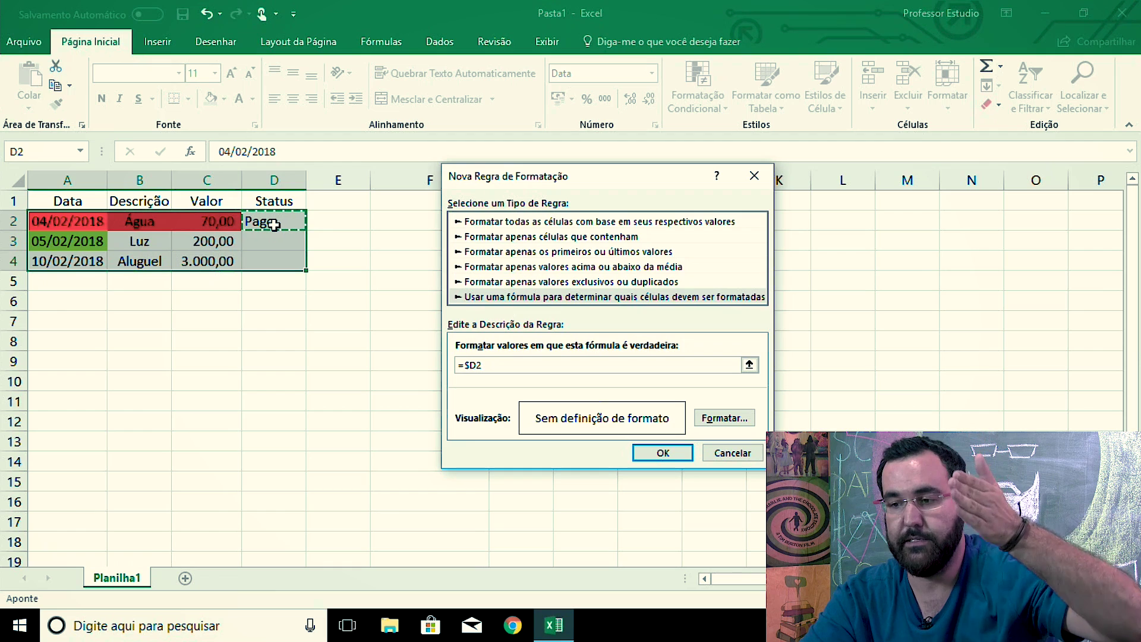
type("=\"Pago")
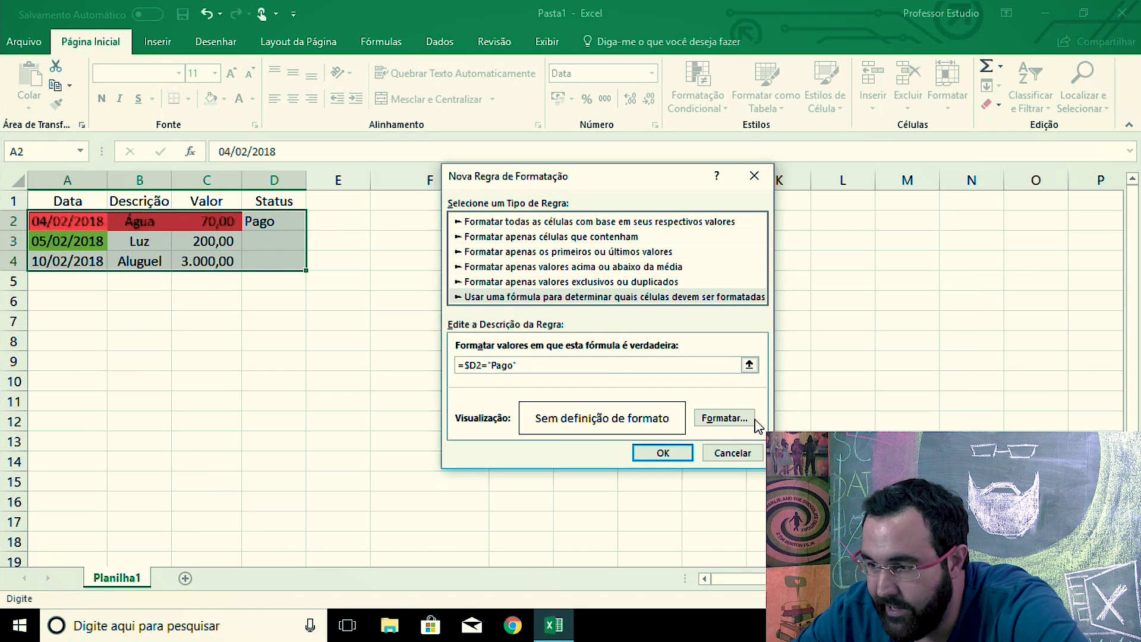
Give the Pago rule a cyan fill and save it to the rules list
left_click(733, 420)
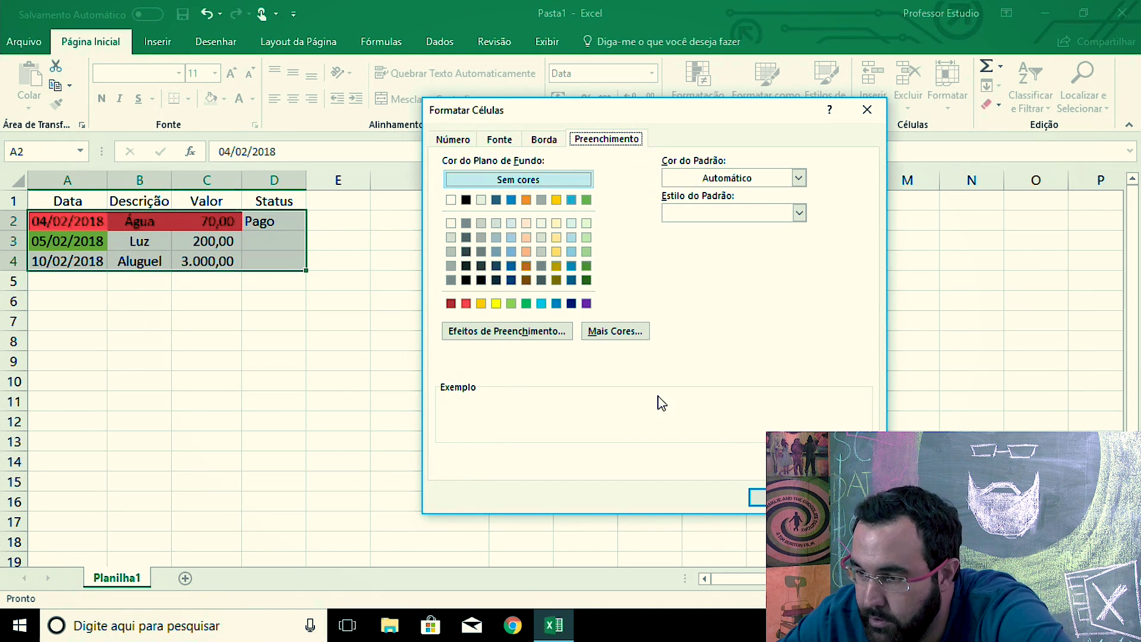
left_click(541, 303)
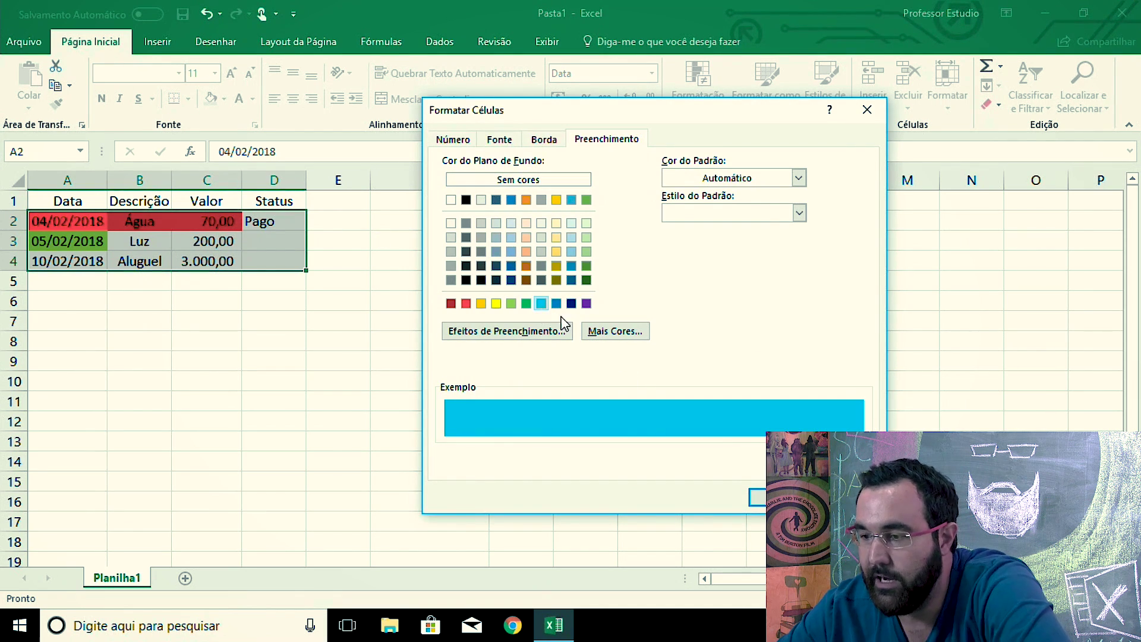
left_click(759, 502)
left_click(664, 461)
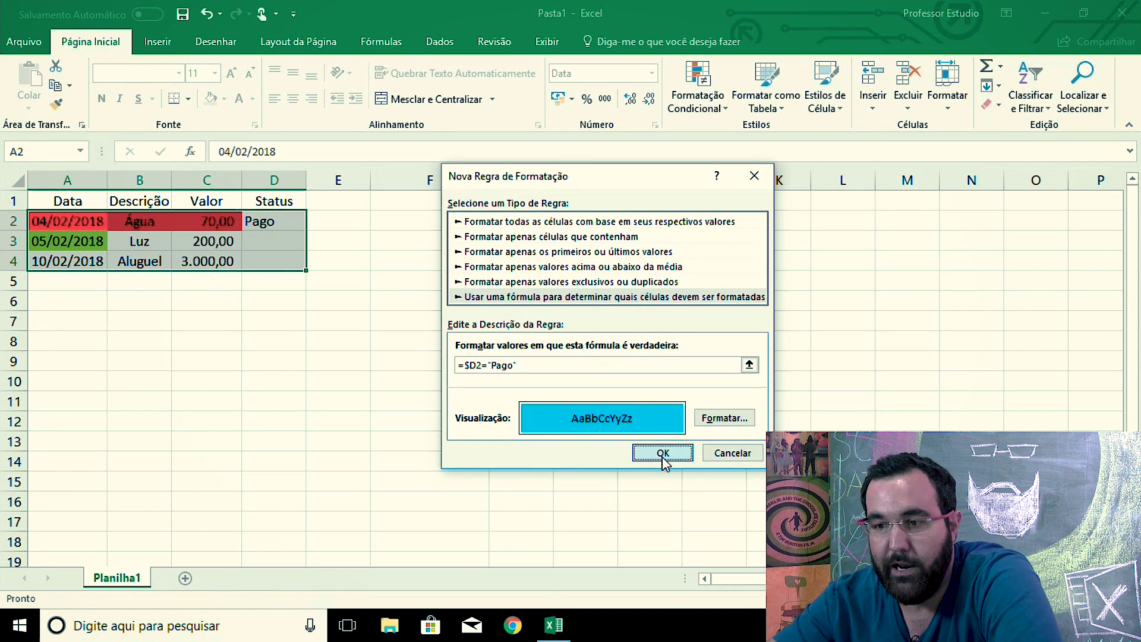
left_click_drag(605, 226, 567, 119)
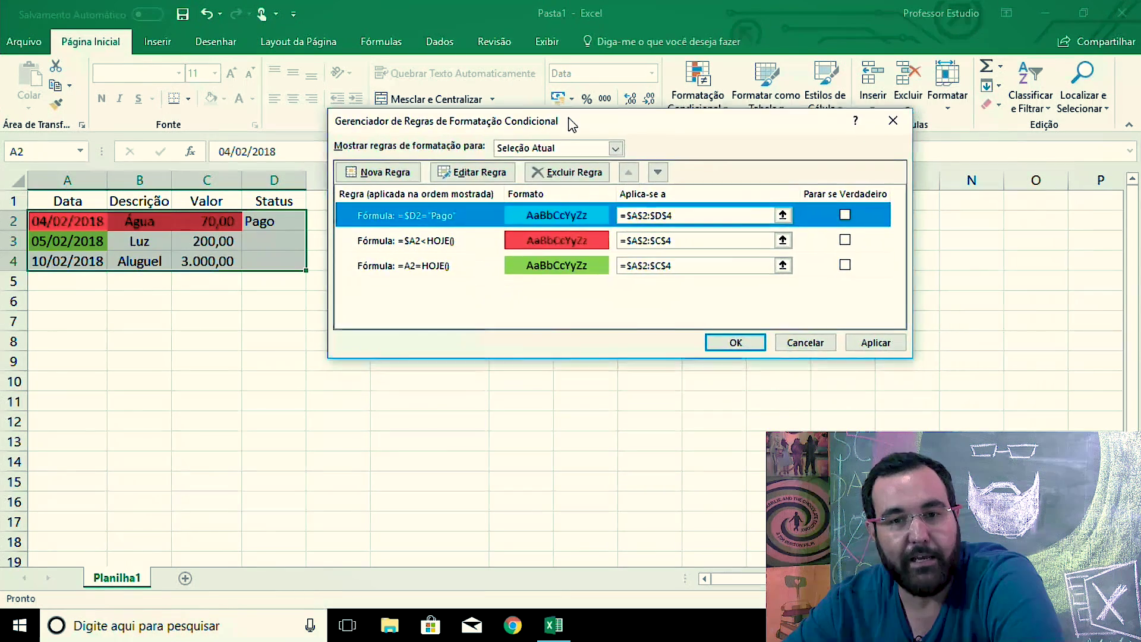
Apply the rules, then move the Pago rule below the overdue rule and apply again
left_click(872, 337)
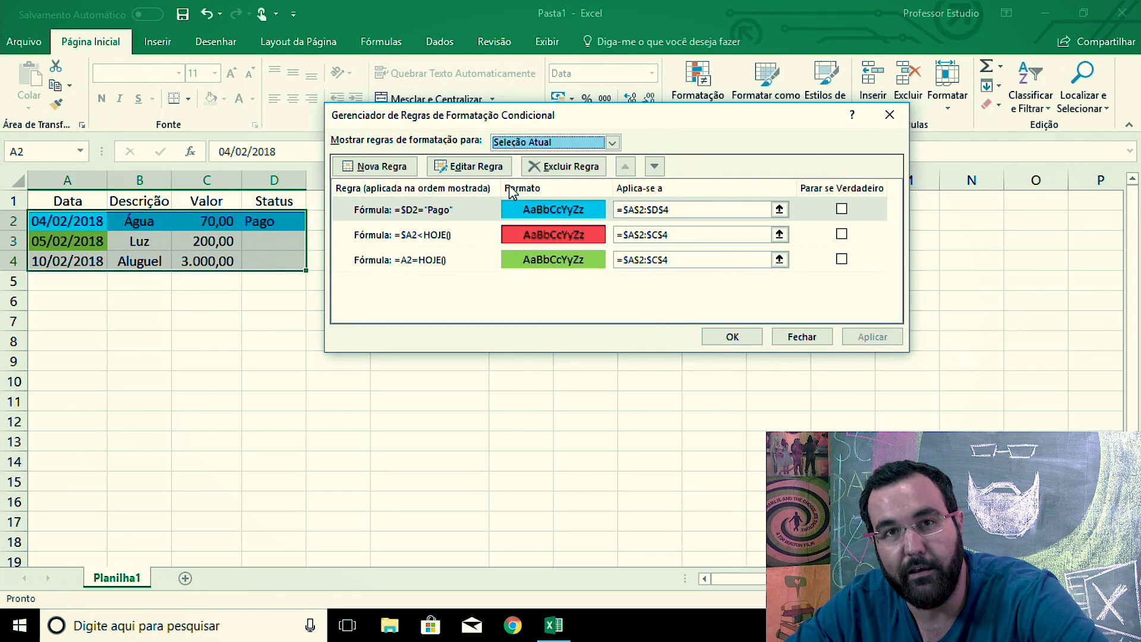
left_click(451, 212)
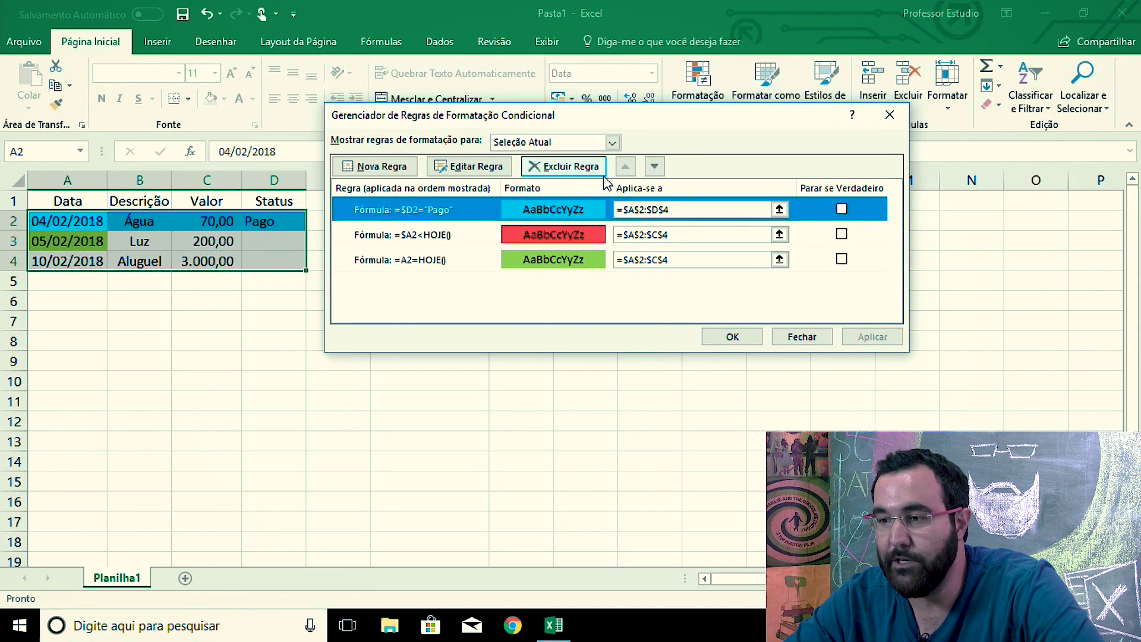
left_click(654, 168)
left_click(859, 337)
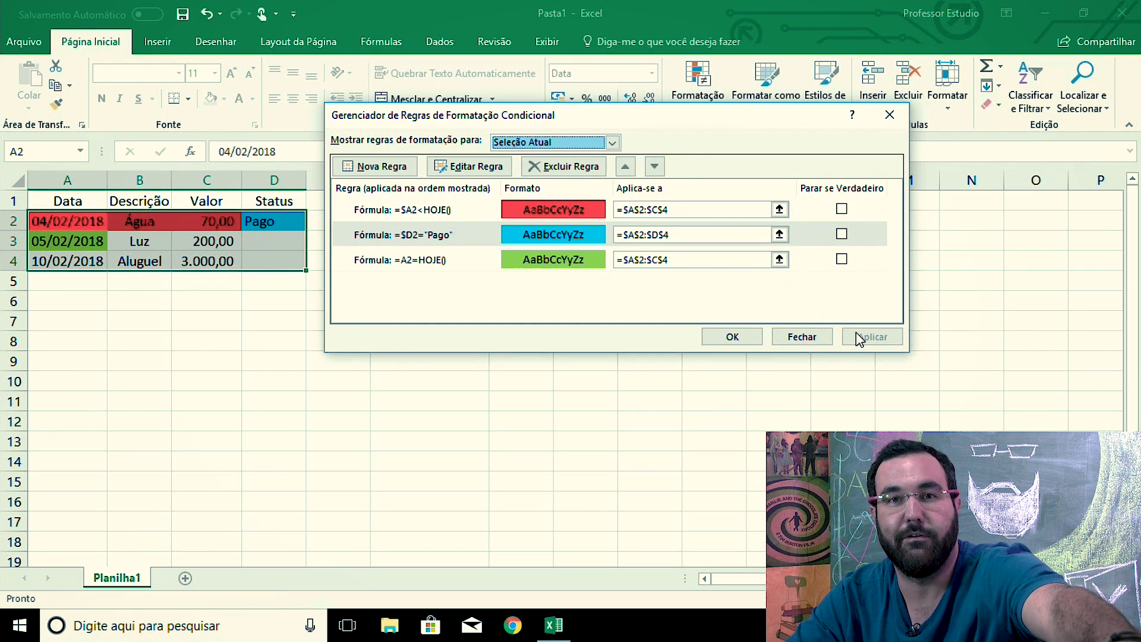
Move the Pago rule back to top priority, apply, and close the rules manager
left_click(474, 237)
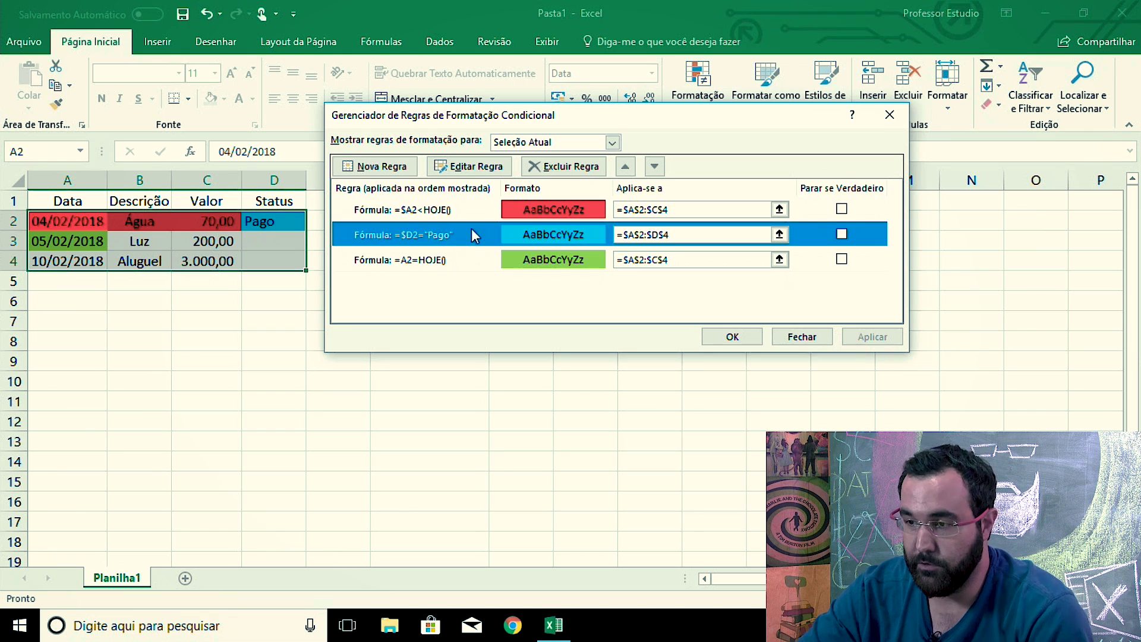
left_click(624, 168)
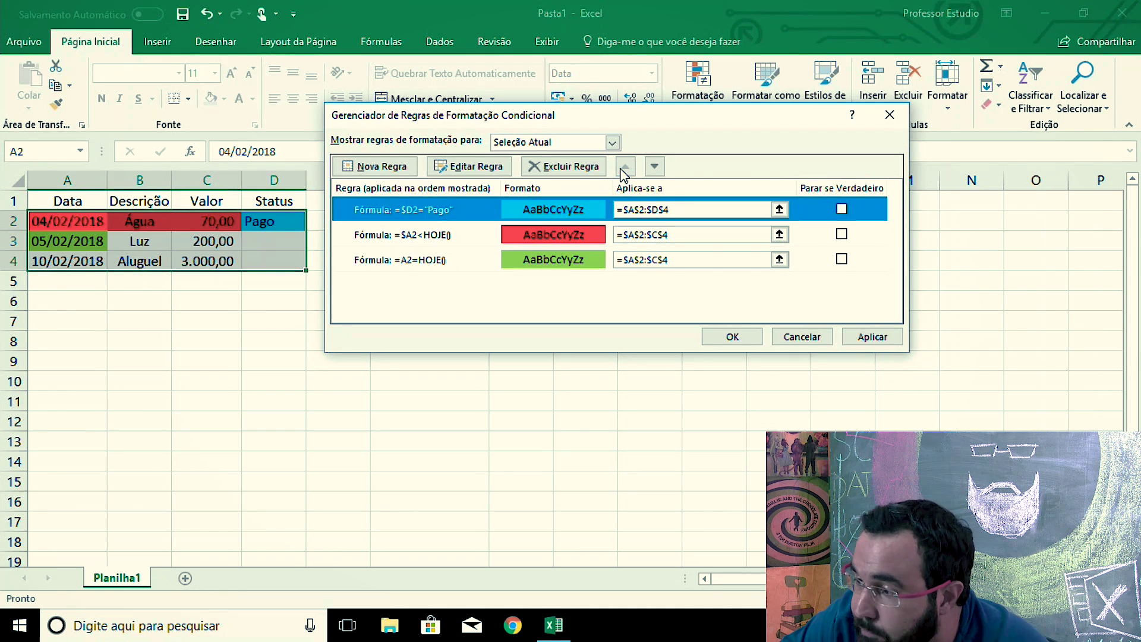
left_click(867, 344)
left_click(737, 337)
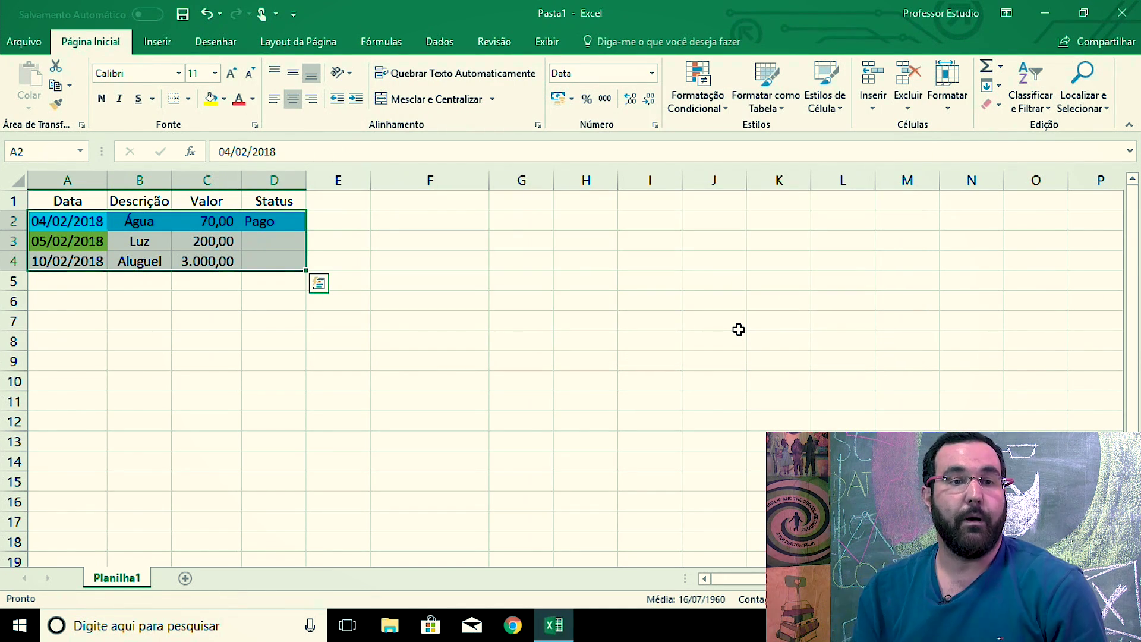
left_click(739, 330)
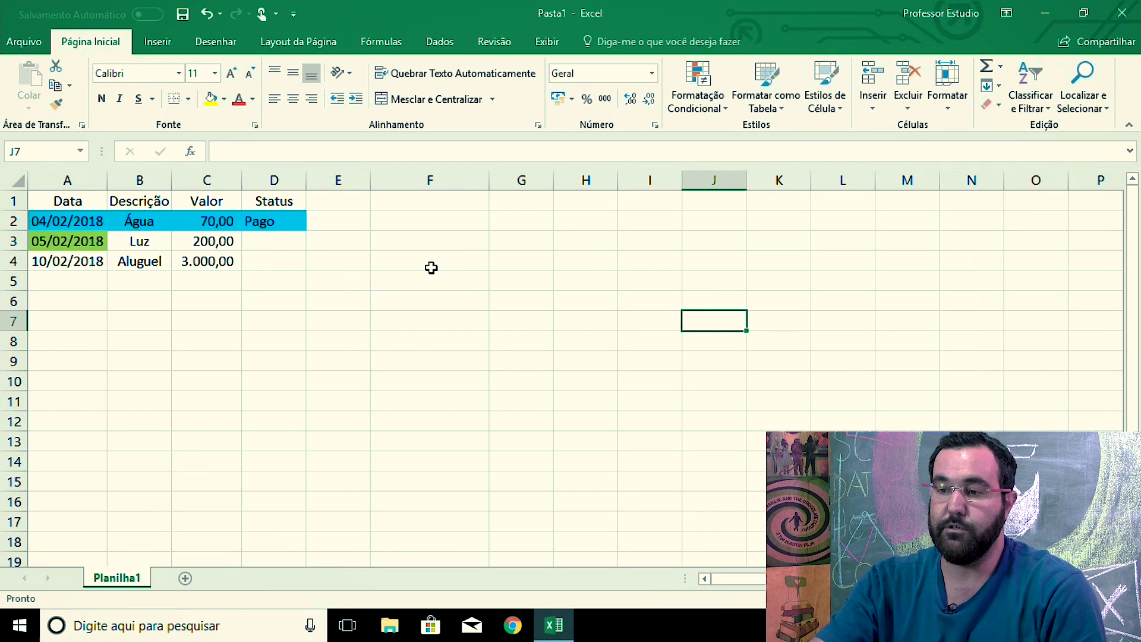
Enter Pago as the Luz expense status in cell D3
left_click(274, 241)
type("Pago")
key("Return")
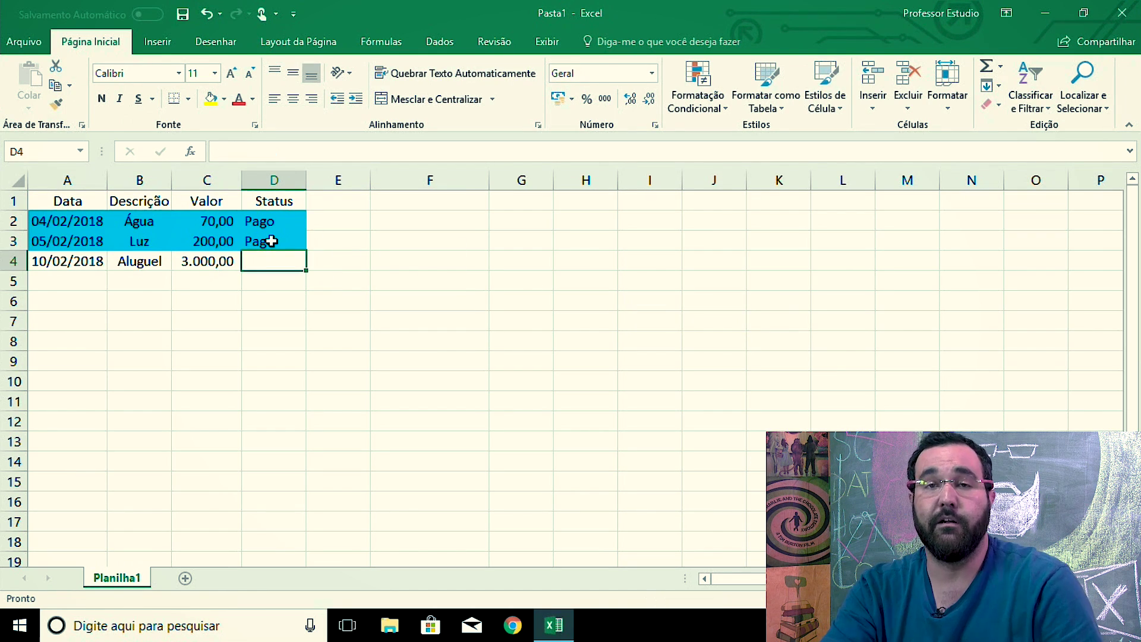